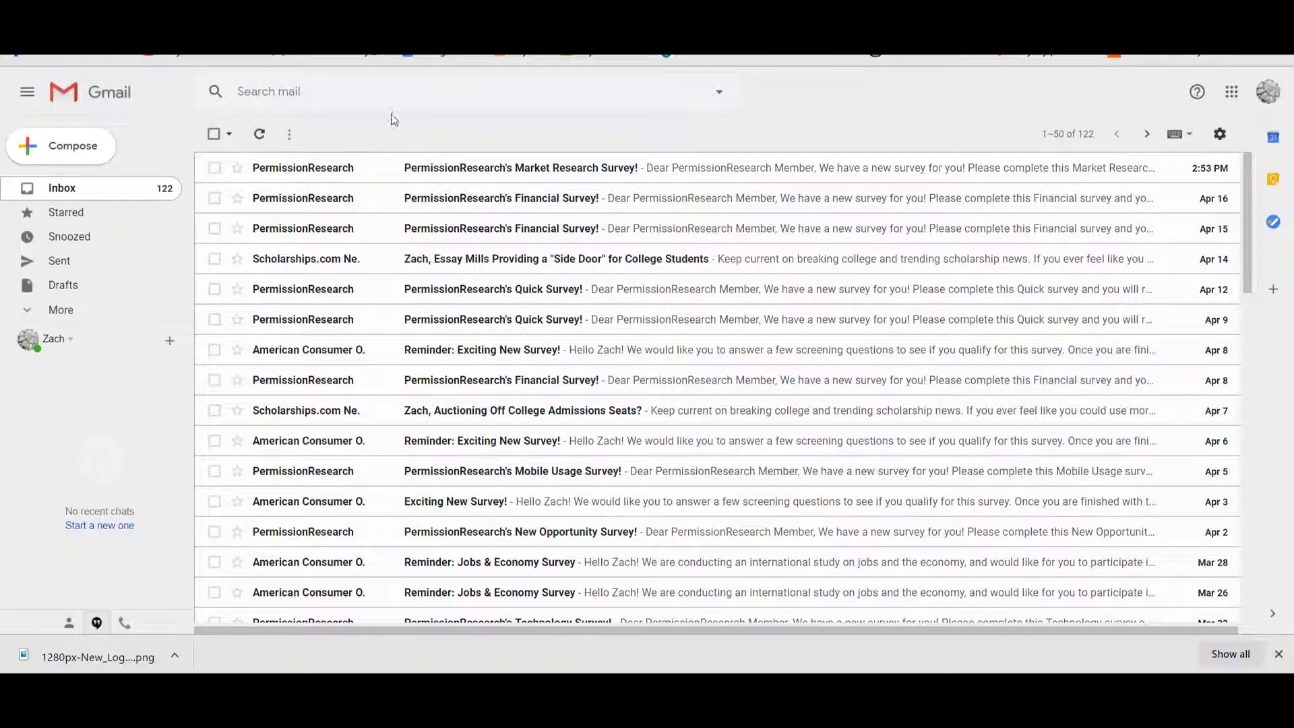
Step: Star the three newest inbox messages and remove the stars from them again
left_click(236, 168)
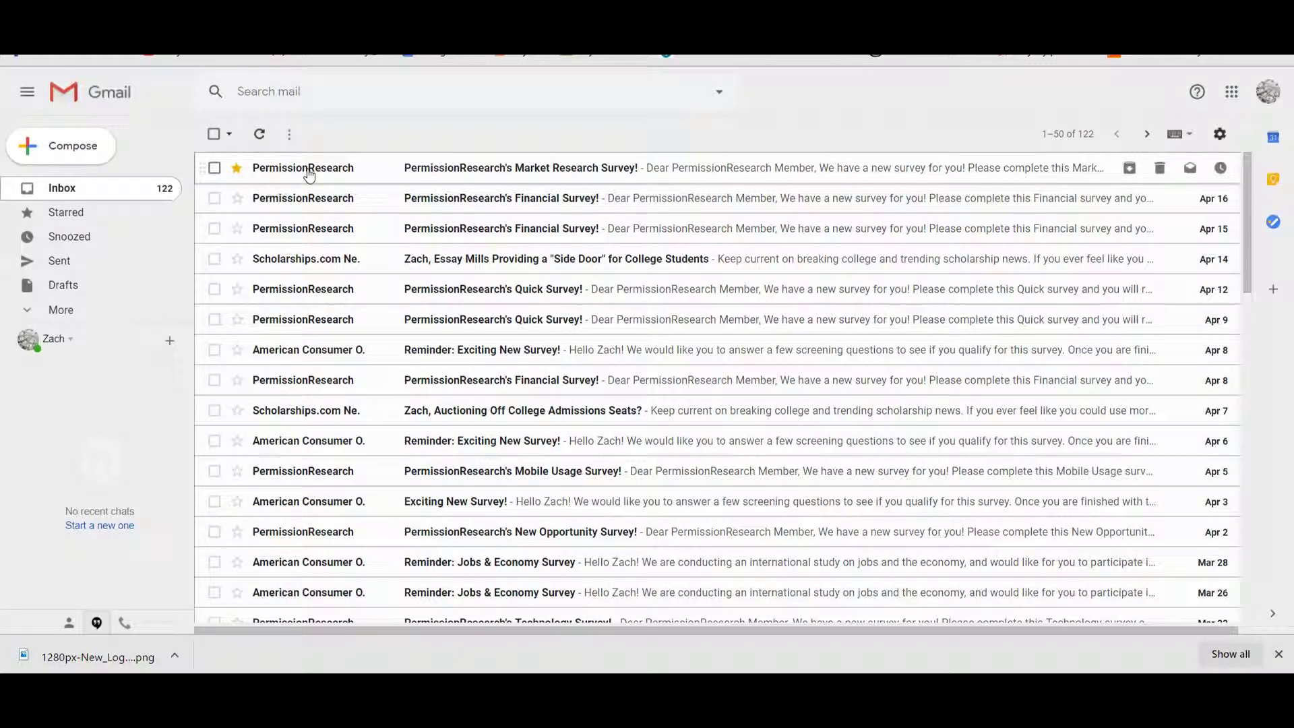
left_click(236, 198)
left_click(236, 228)
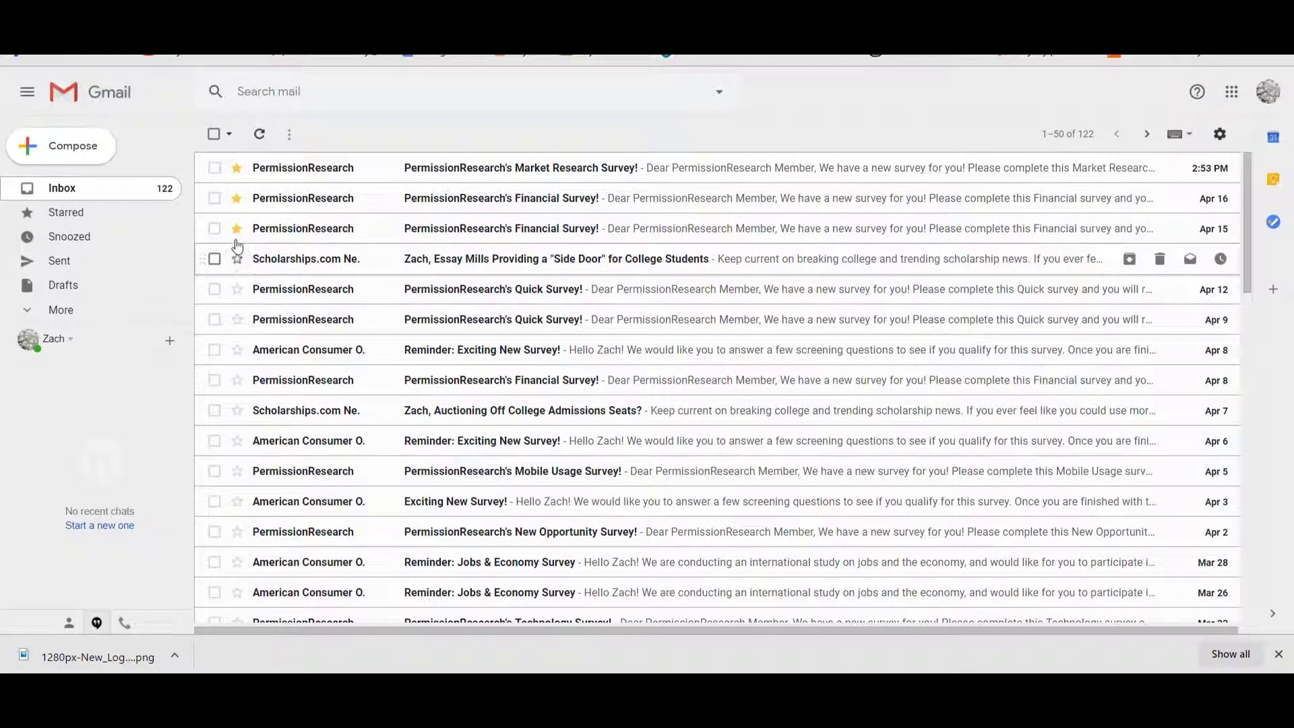
left_click(236, 228)
left_click(236, 198)
left_click(236, 167)
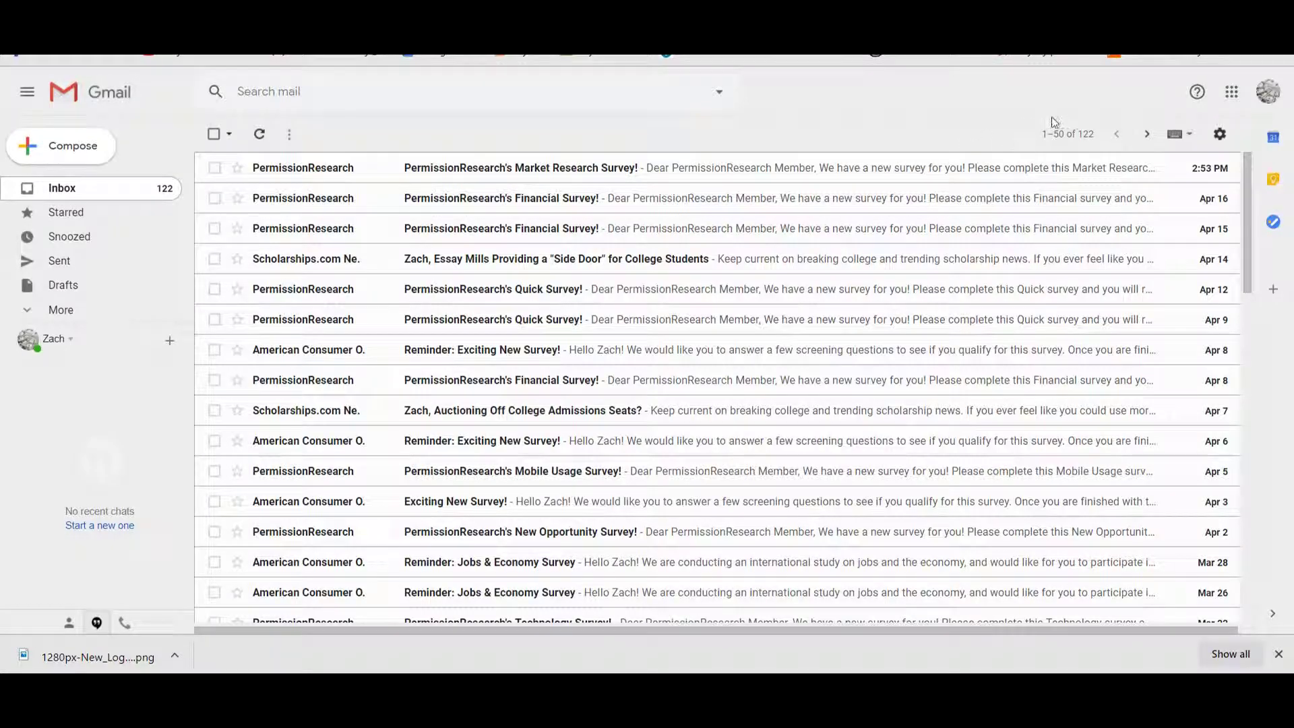
Step: Enable additional coloured stars, including red and orange, in the general Stars settings and save the changes
left_click(1219, 134)
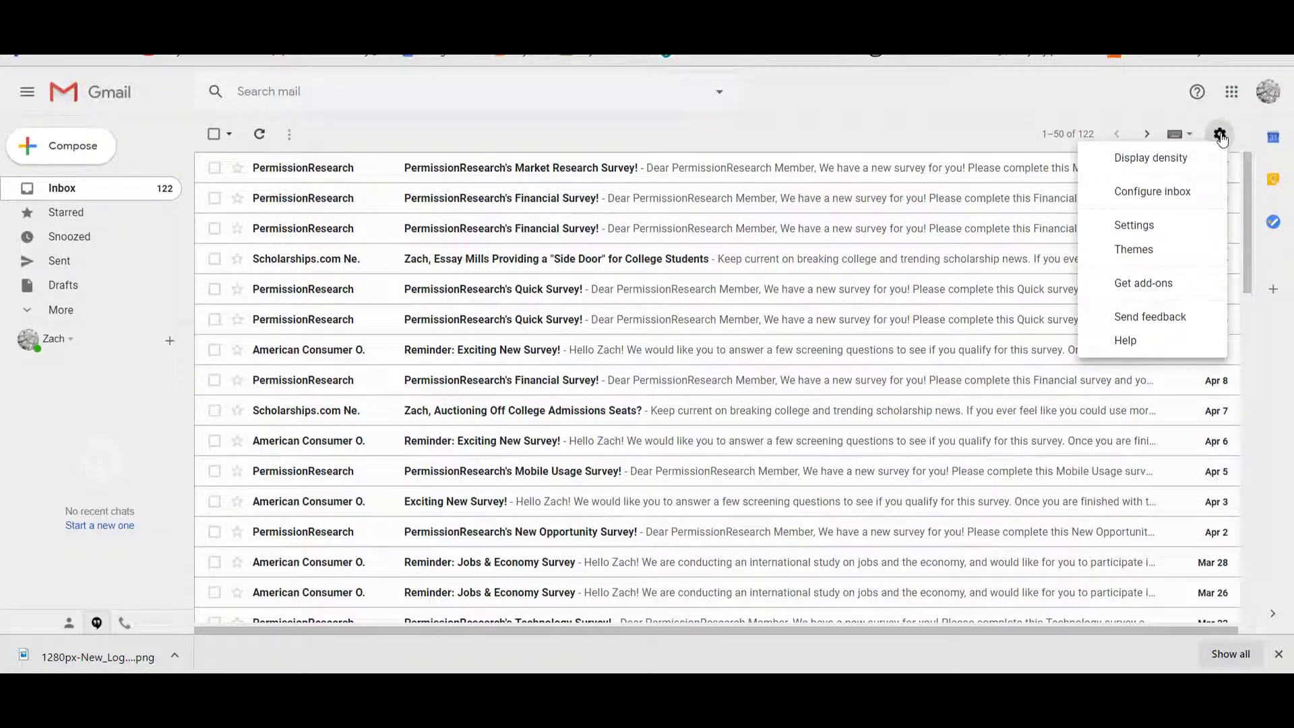
left_click(1134, 225)
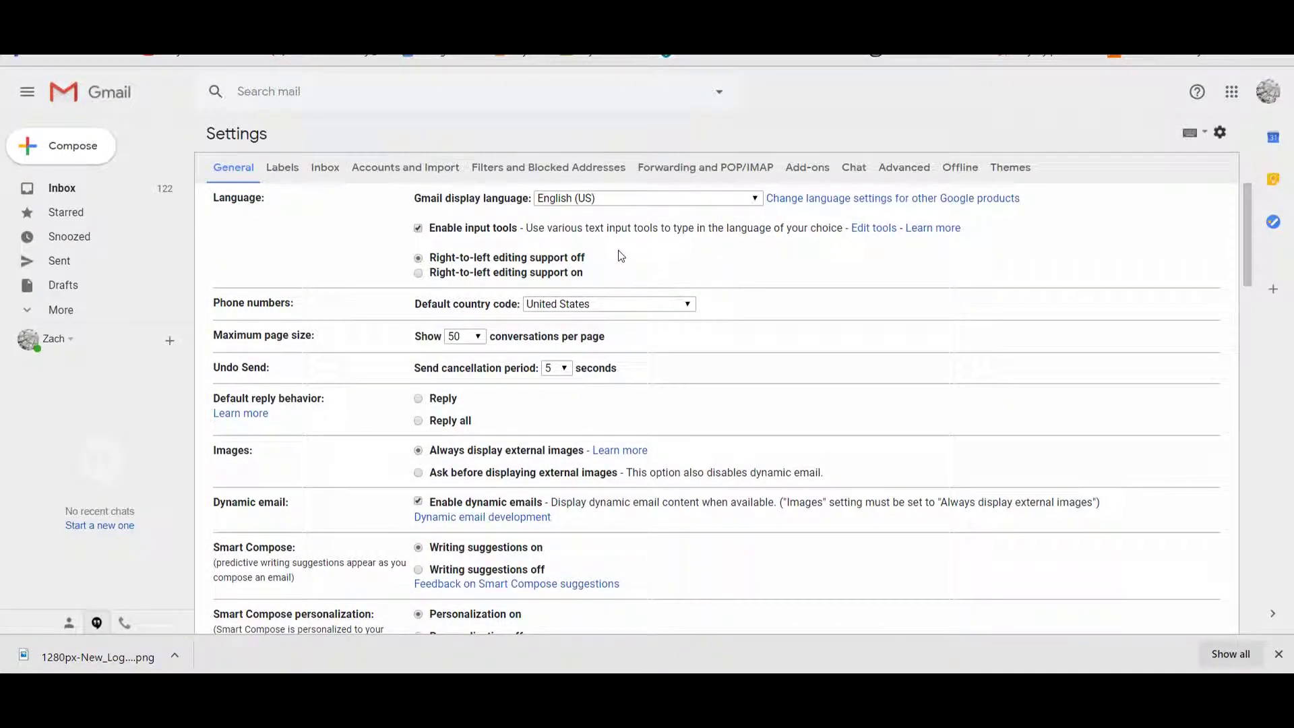
scroll(620, 256, "down", 15)
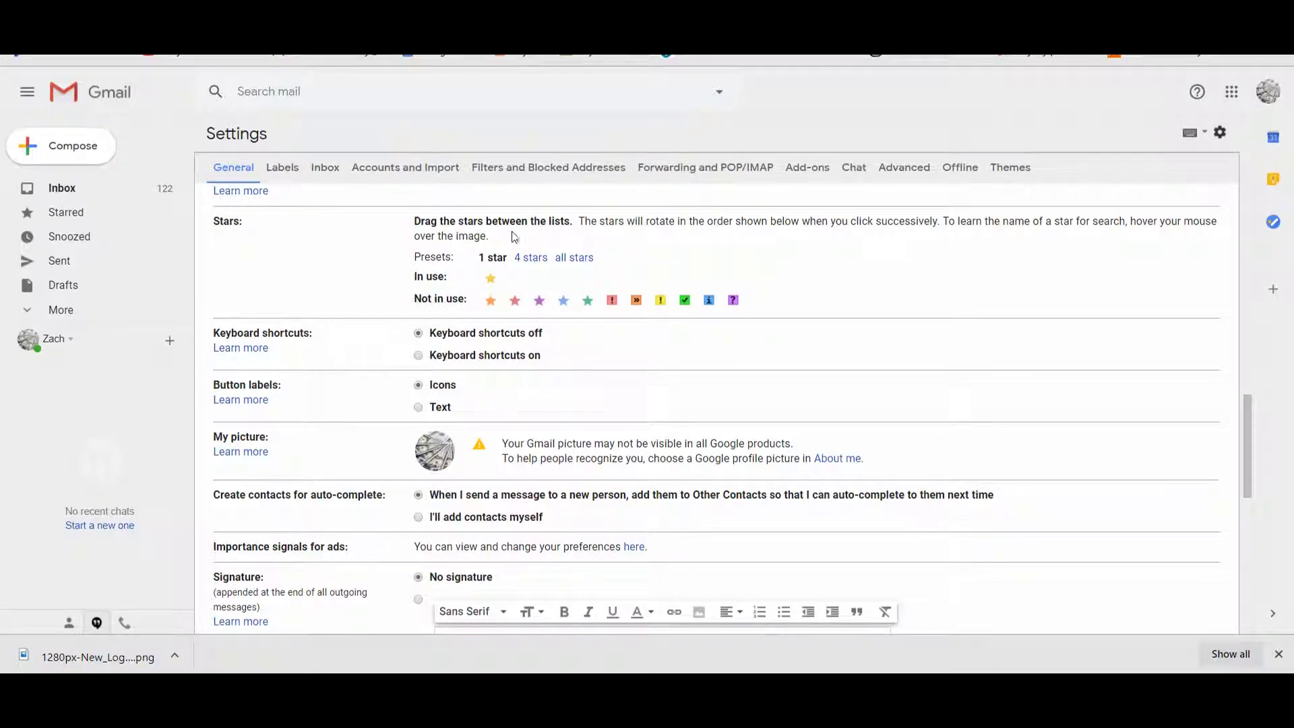
left_click(530, 259)
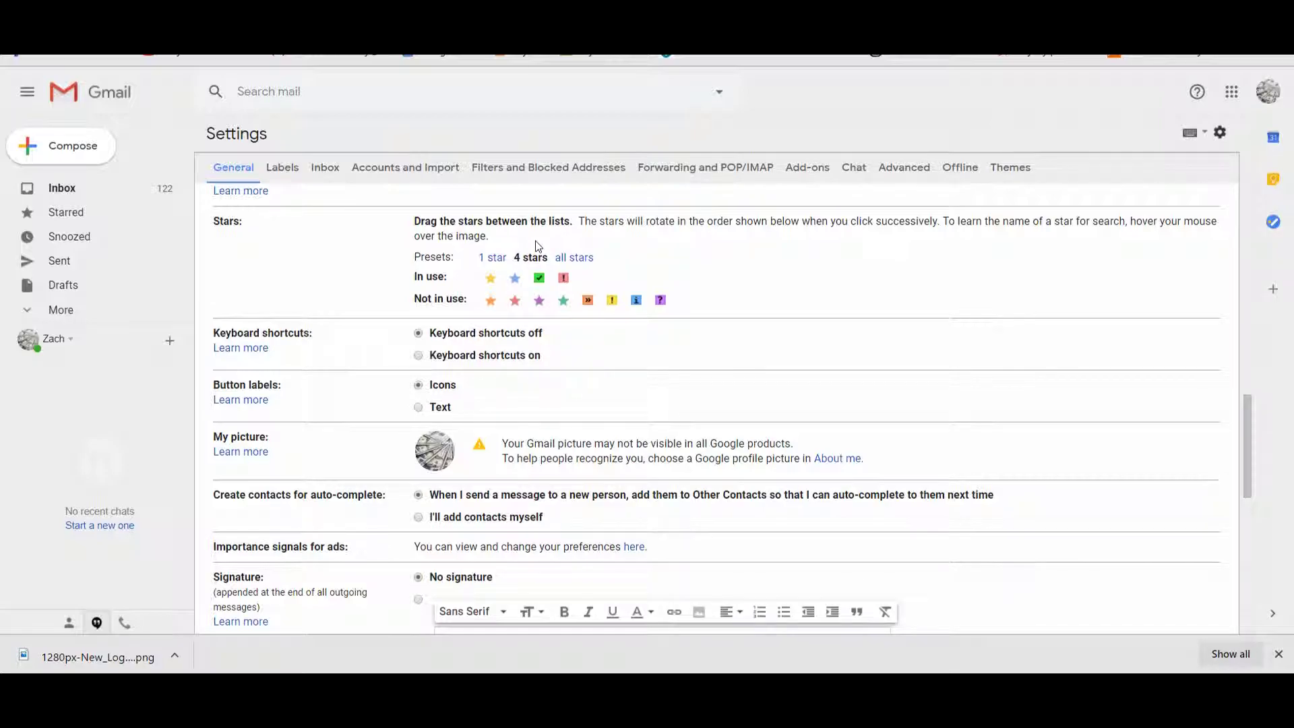
left_click(573, 257)
left_click(491, 257)
mouse_move(511, 302)
left_mouse_down()
mouse_move(483, 277)
mouse_move(592, 276)
mouse_move(551, 278)
left_mouse_up()
scroll(553, 280, "down", 5)
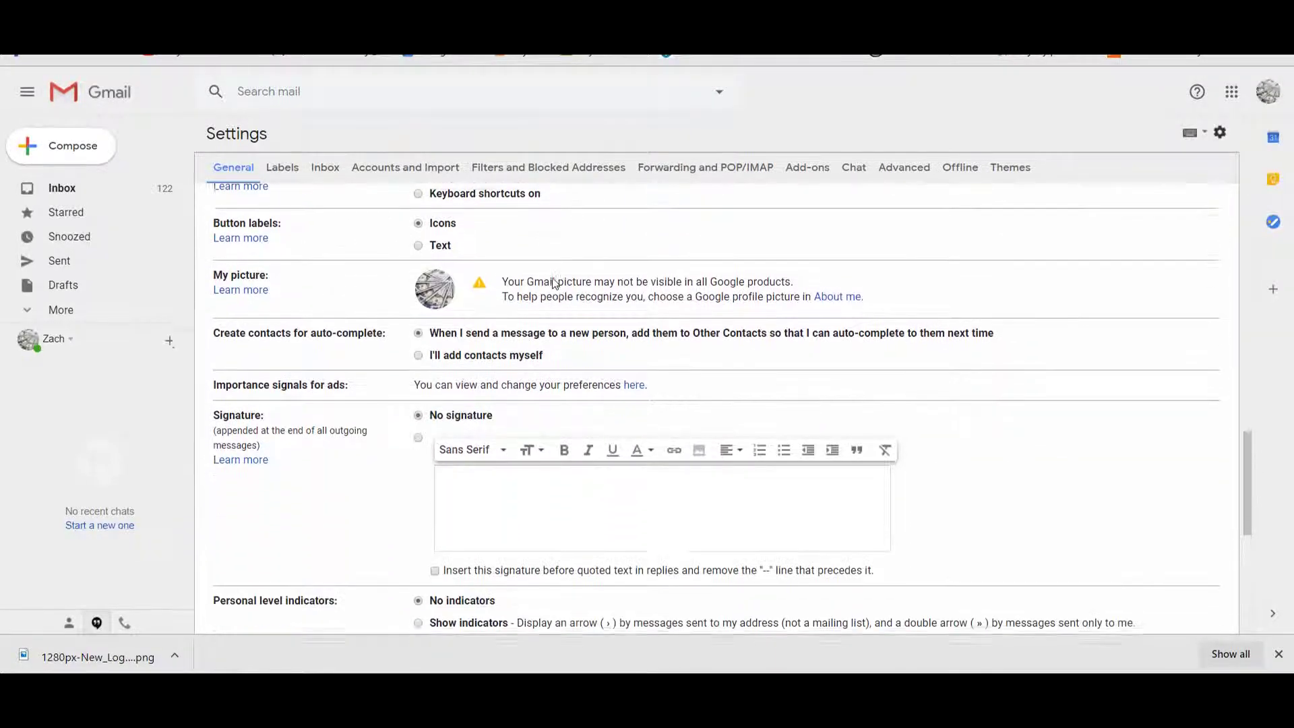
scroll(553, 281, "down", 4)
left_click(677, 556)
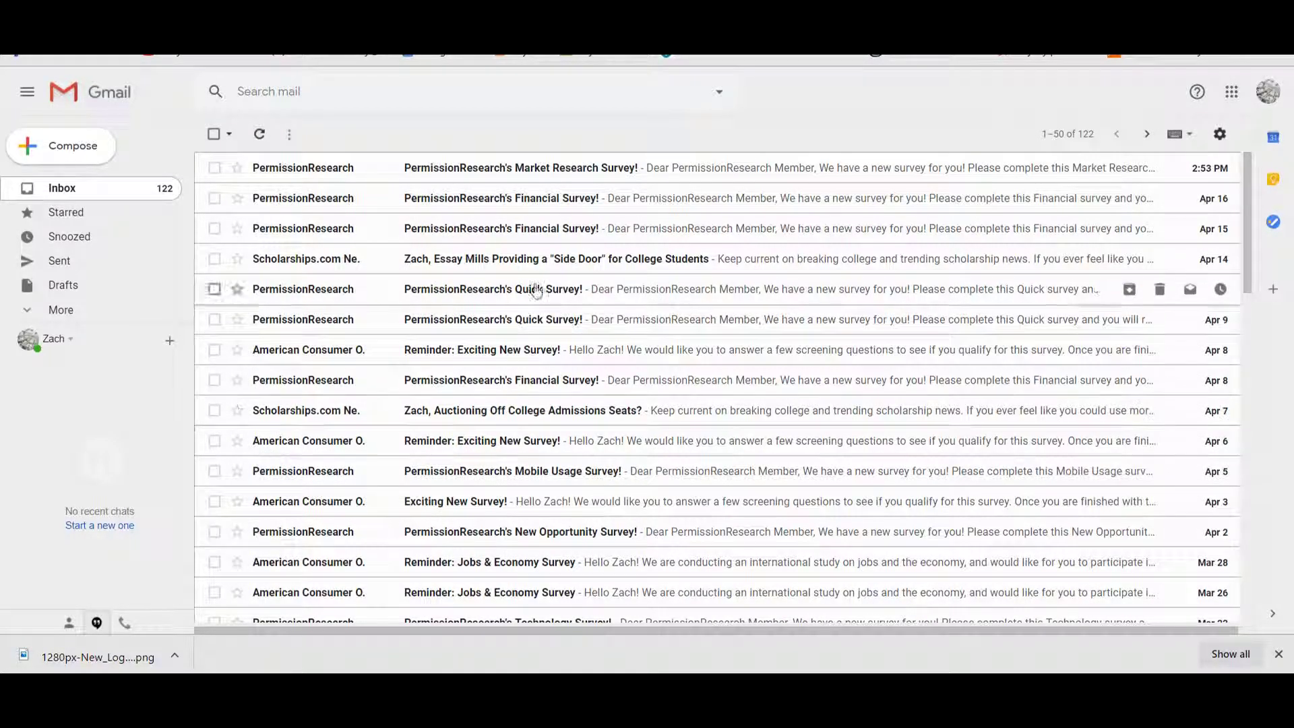
Step: Mark the six newest inbox messages, in order, with red, orange, yellow, green, blue and purple stars
left_click(236, 167)
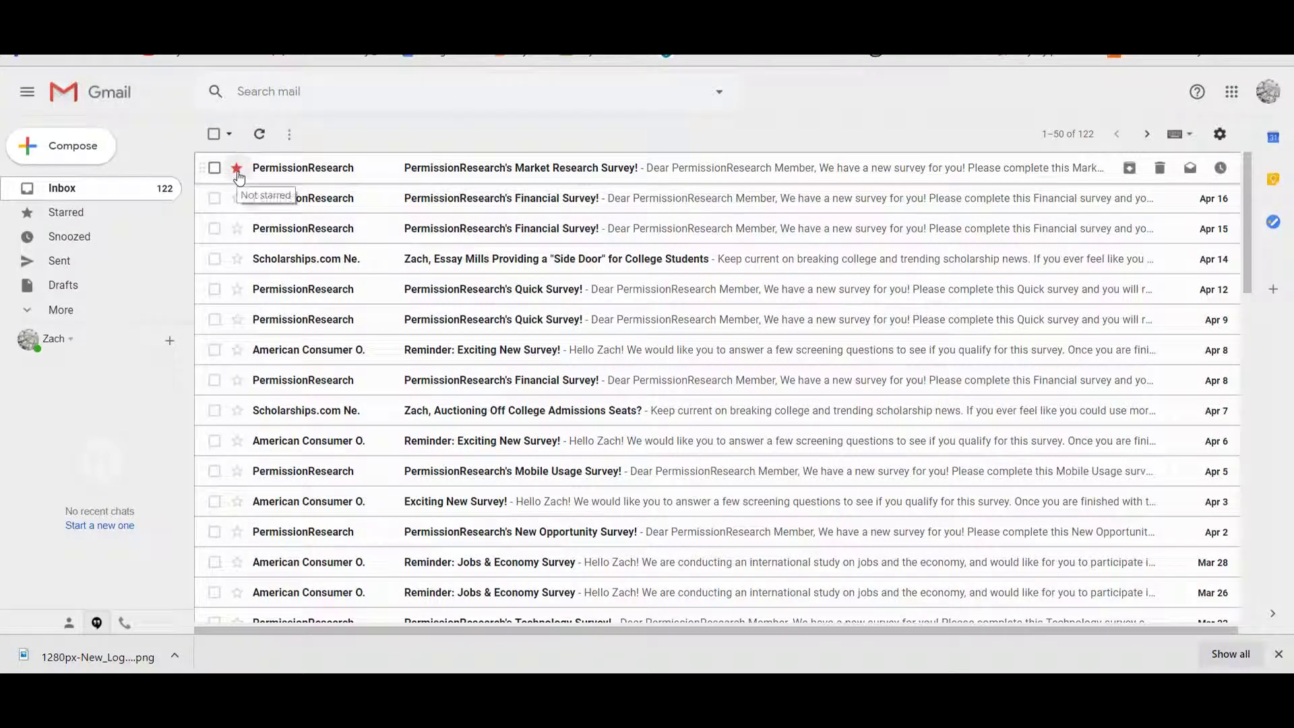
left_click(238, 200)
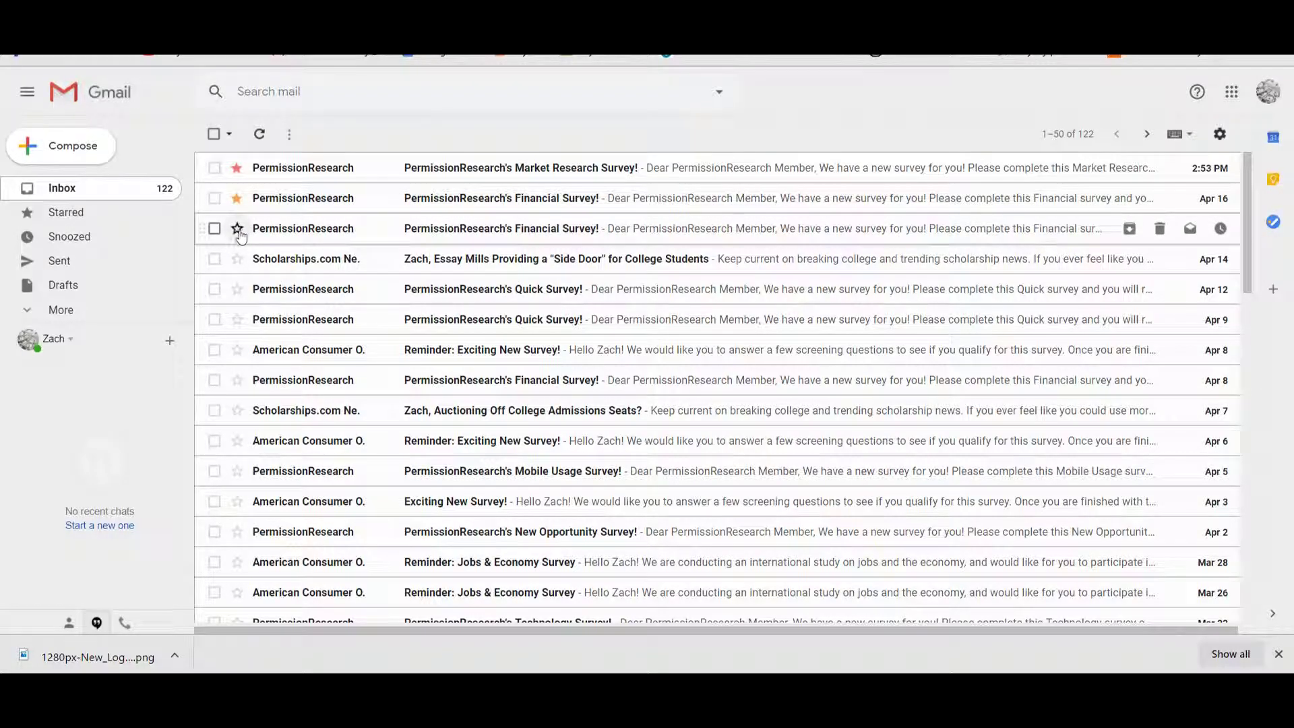
left_click(237, 229)
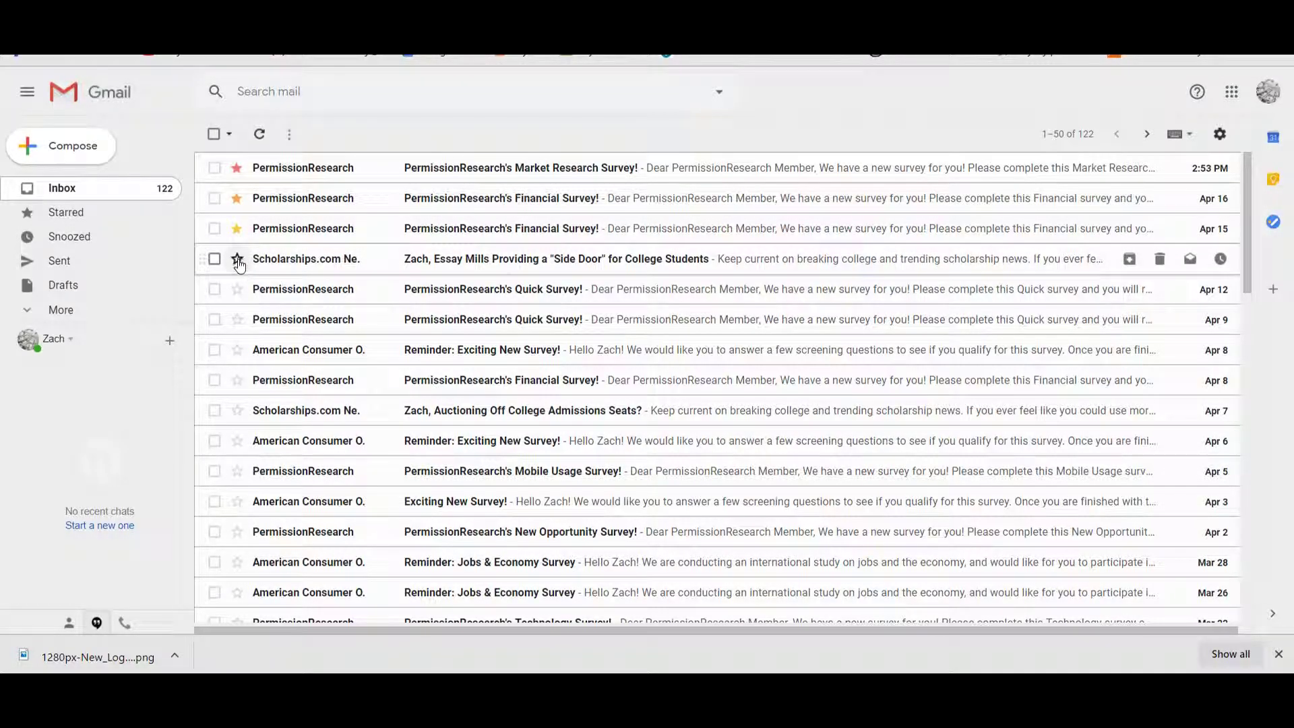
left_click(237, 260)
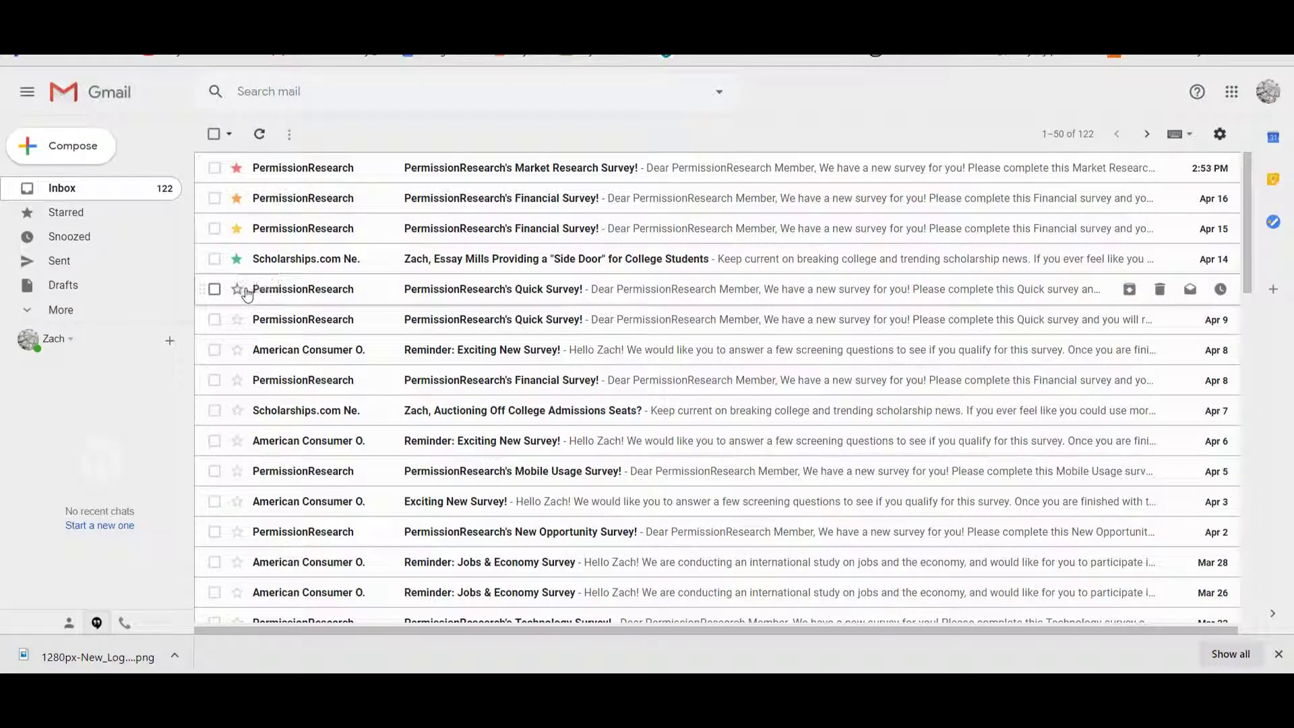
left_click(237, 289)
left_click(237, 289)
left_click(237, 321)
left_click(237, 320)
left_click(237, 321)
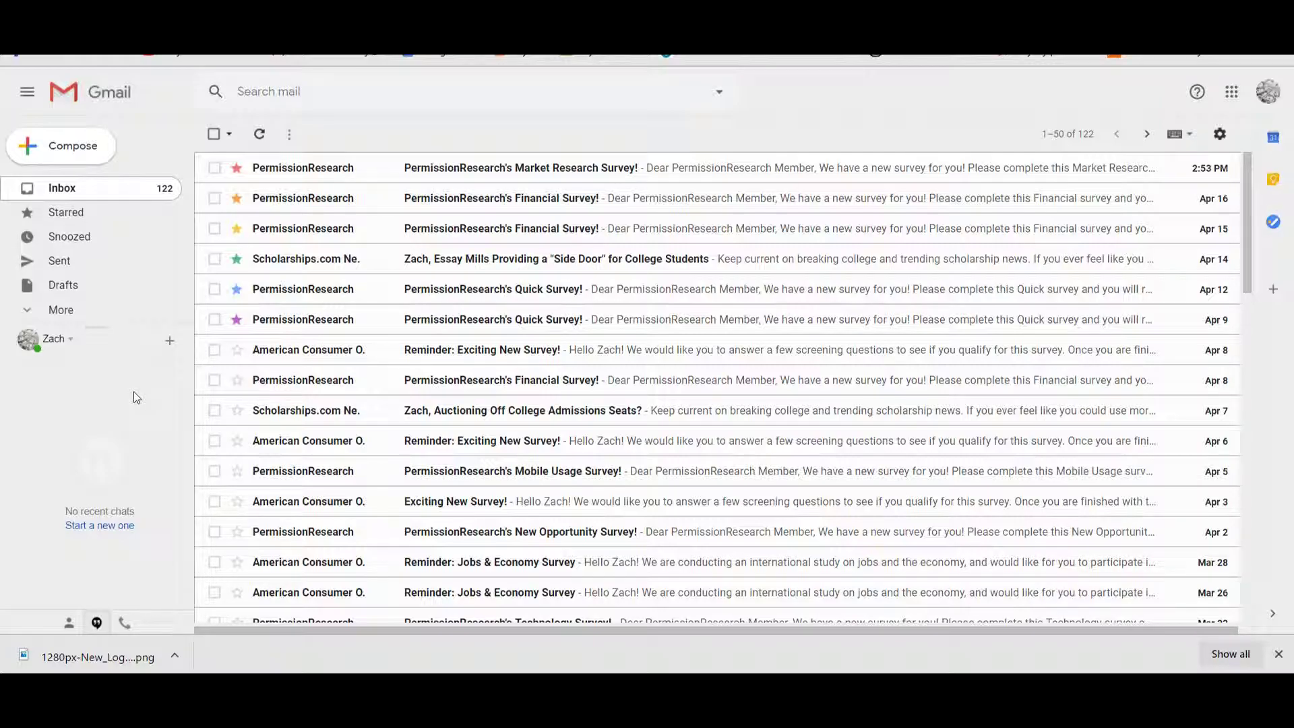
Step: Create a new top-level label named "Test Label"
left_click(83, 314)
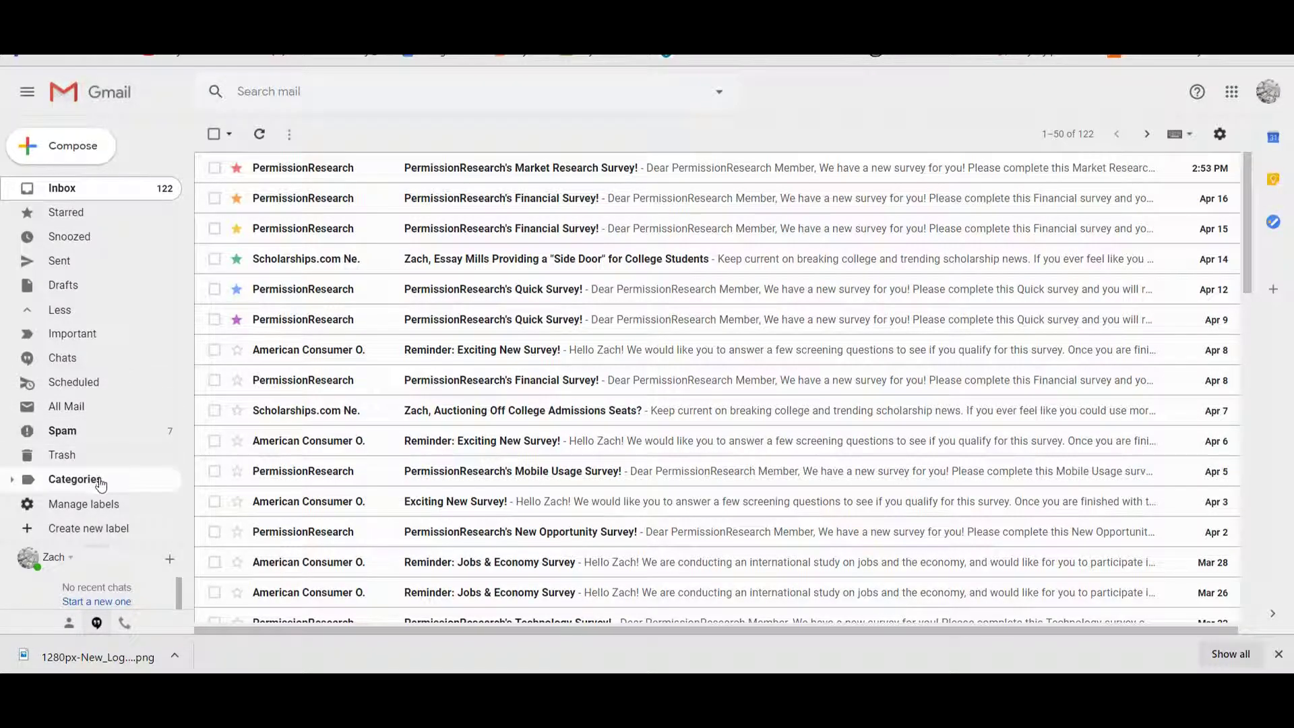
left_click(63, 535)
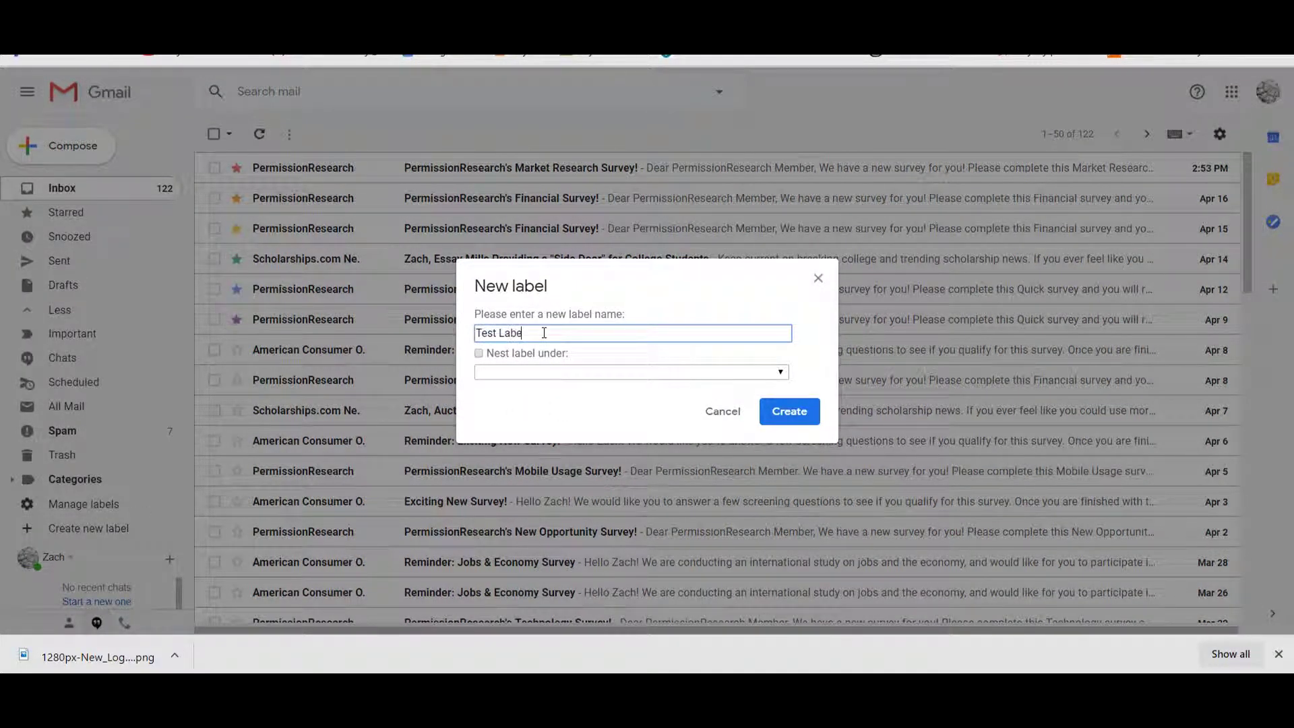
left_click(787, 411)
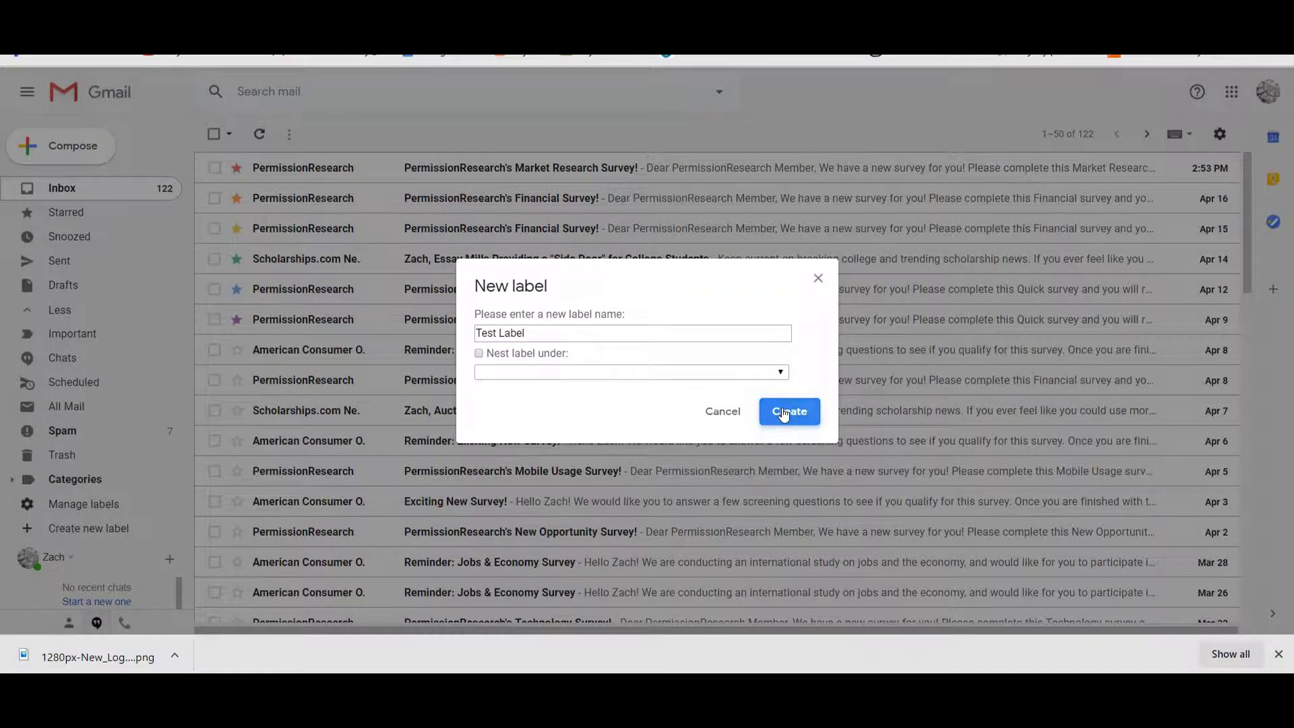
Step: Set the colour of Test Label to green
scroll(70, 292, "down", 1)
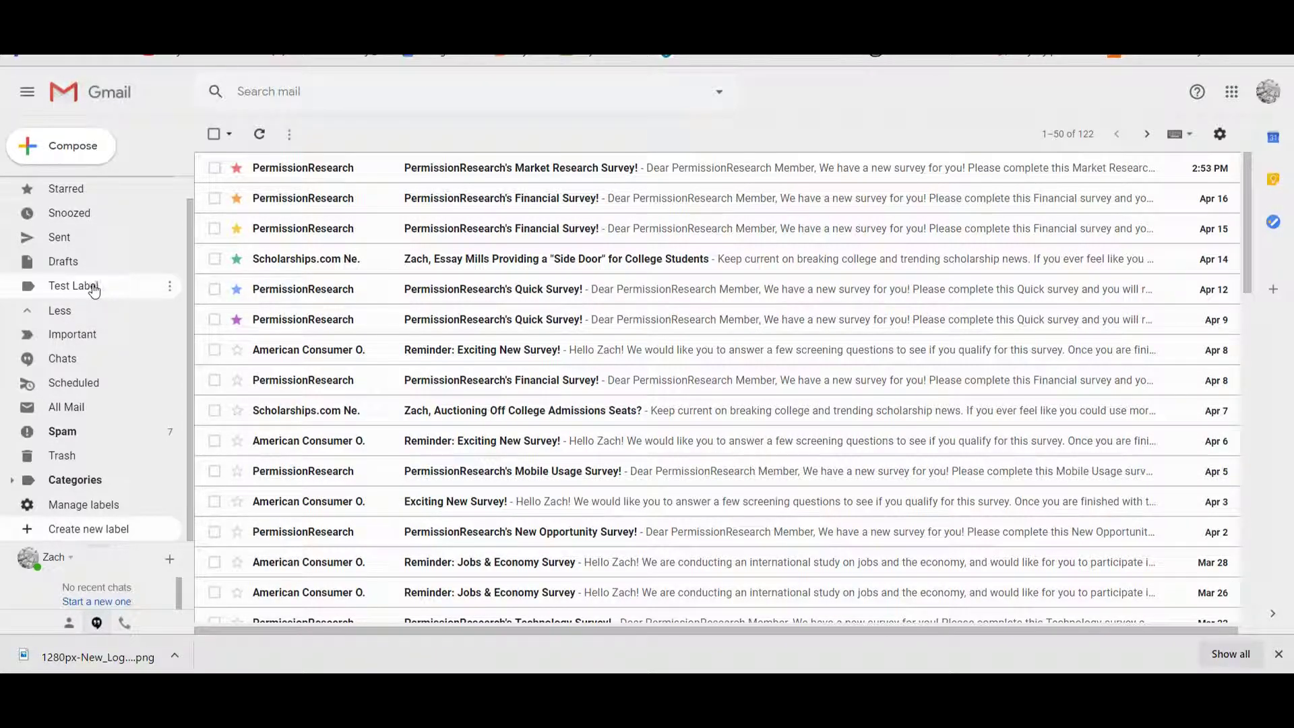
left_click(170, 288)
mouse_move(174, 309)
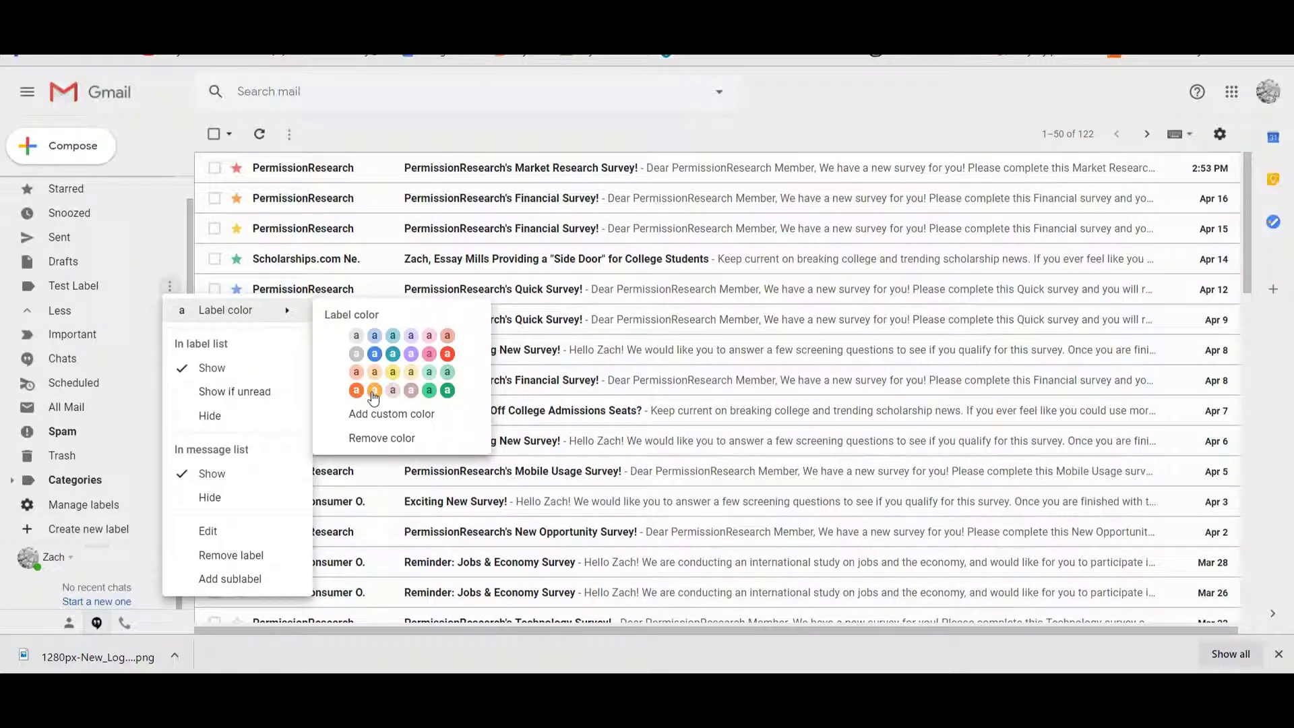
left_click(429, 391)
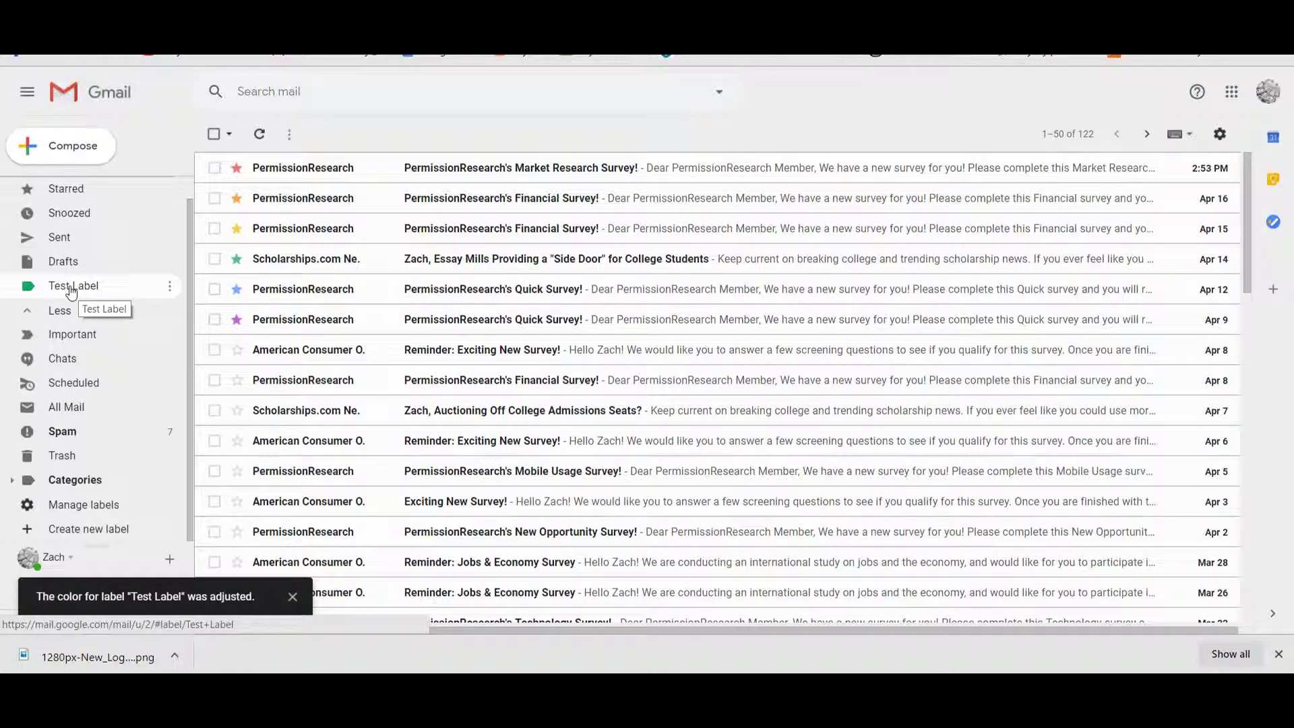
Step: Apply Test Label to the newest inbox message, view the label's messages and return to the inbox
left_click_drag(65, 291, 369, 168)
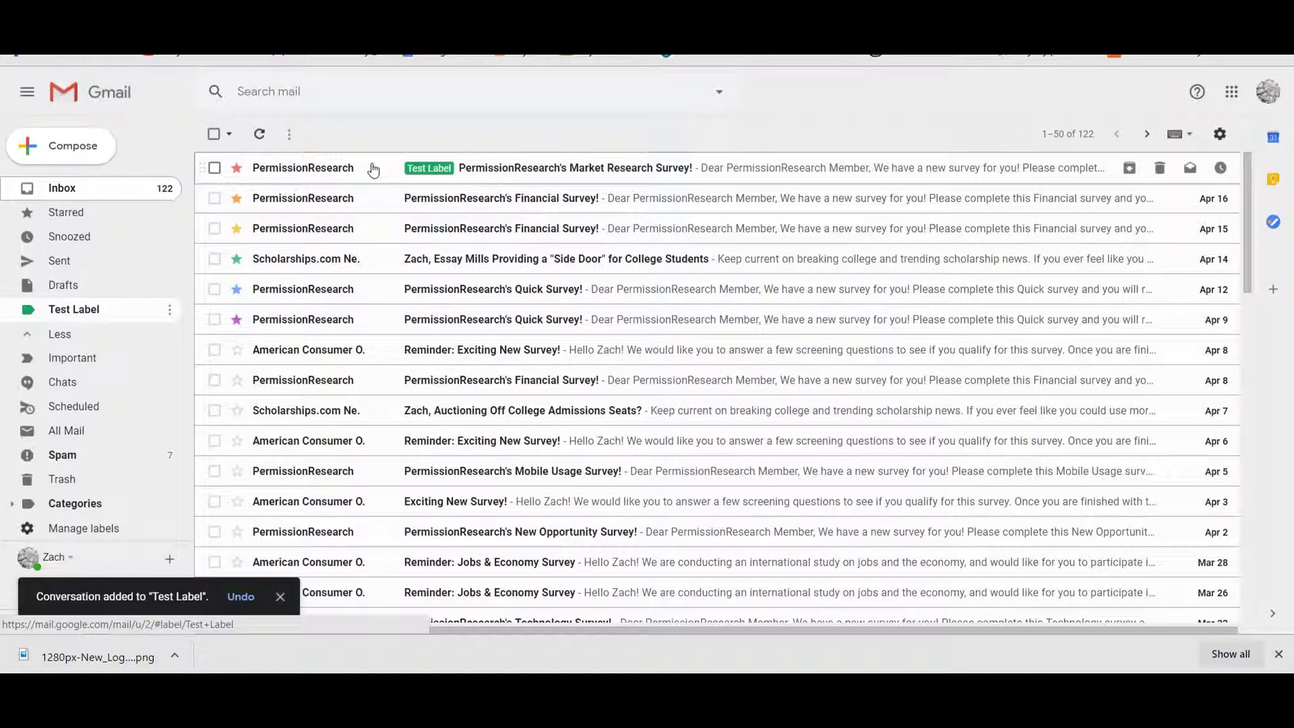
left_click(74, 314)
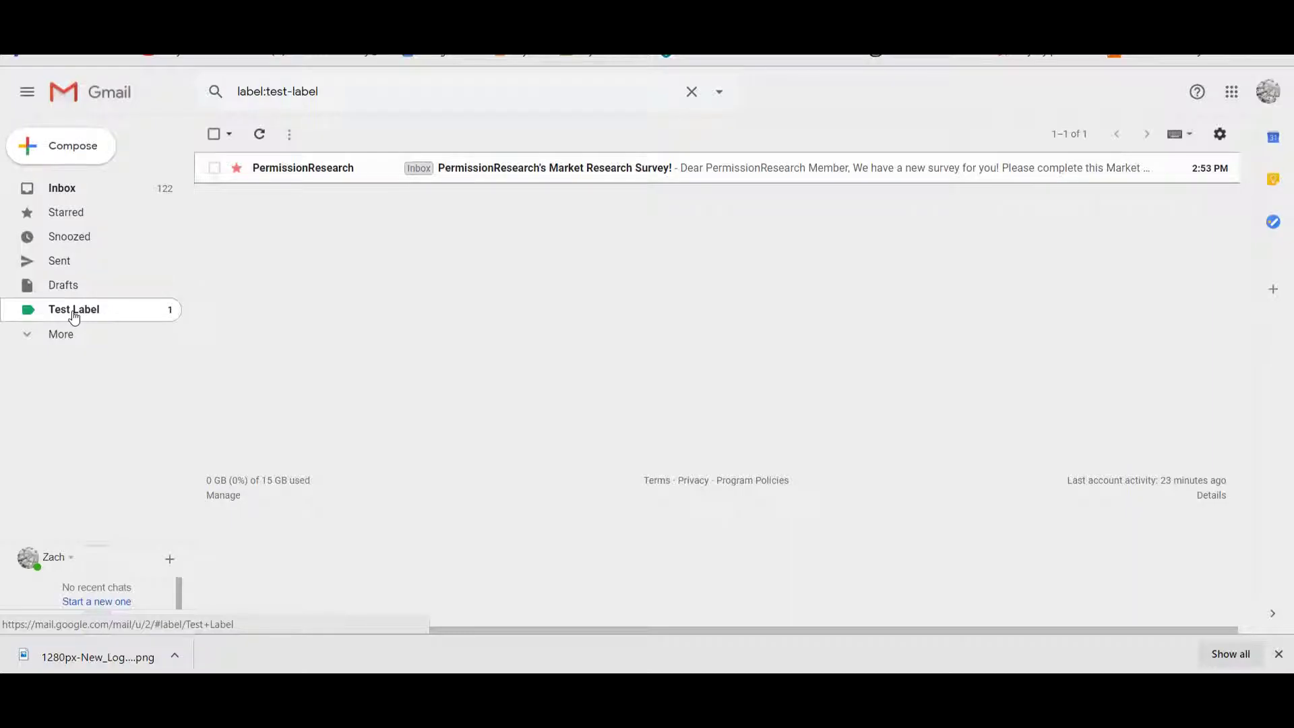
left_click(68, 196)
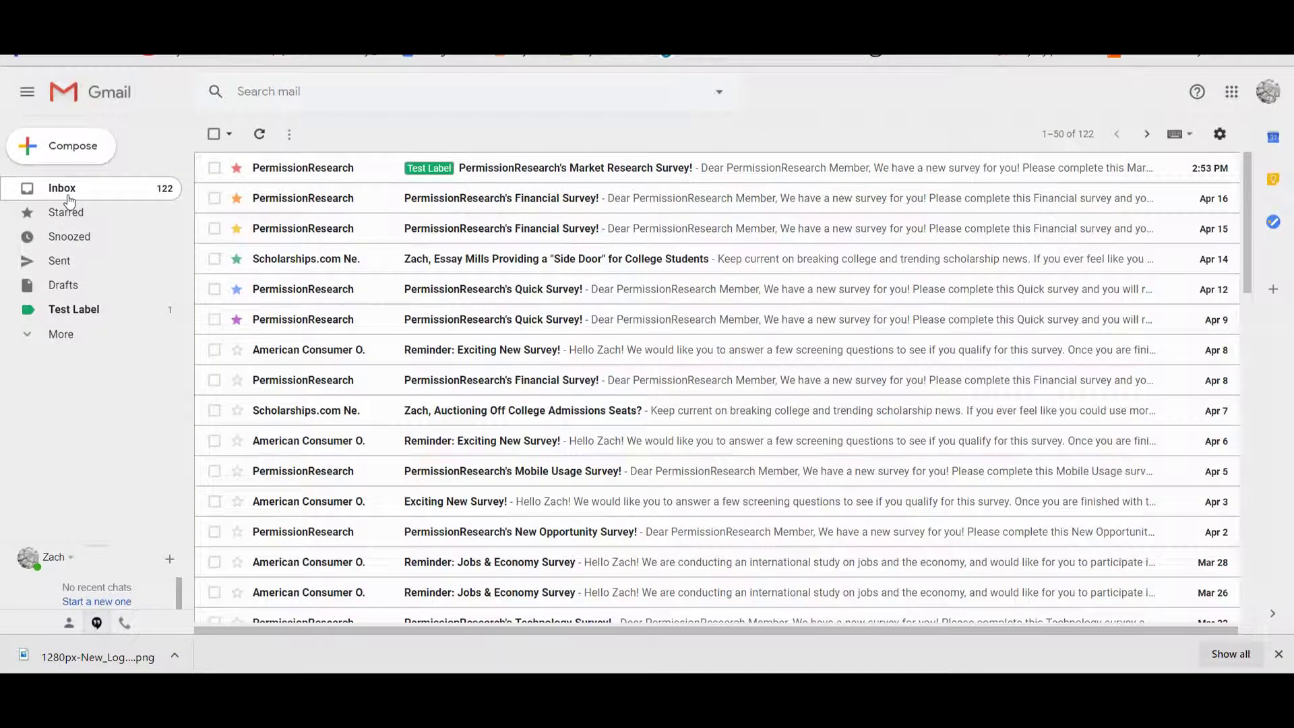
Step: Create a new label named "Sub-Label" nested under Test Label
left_click(76, 336)
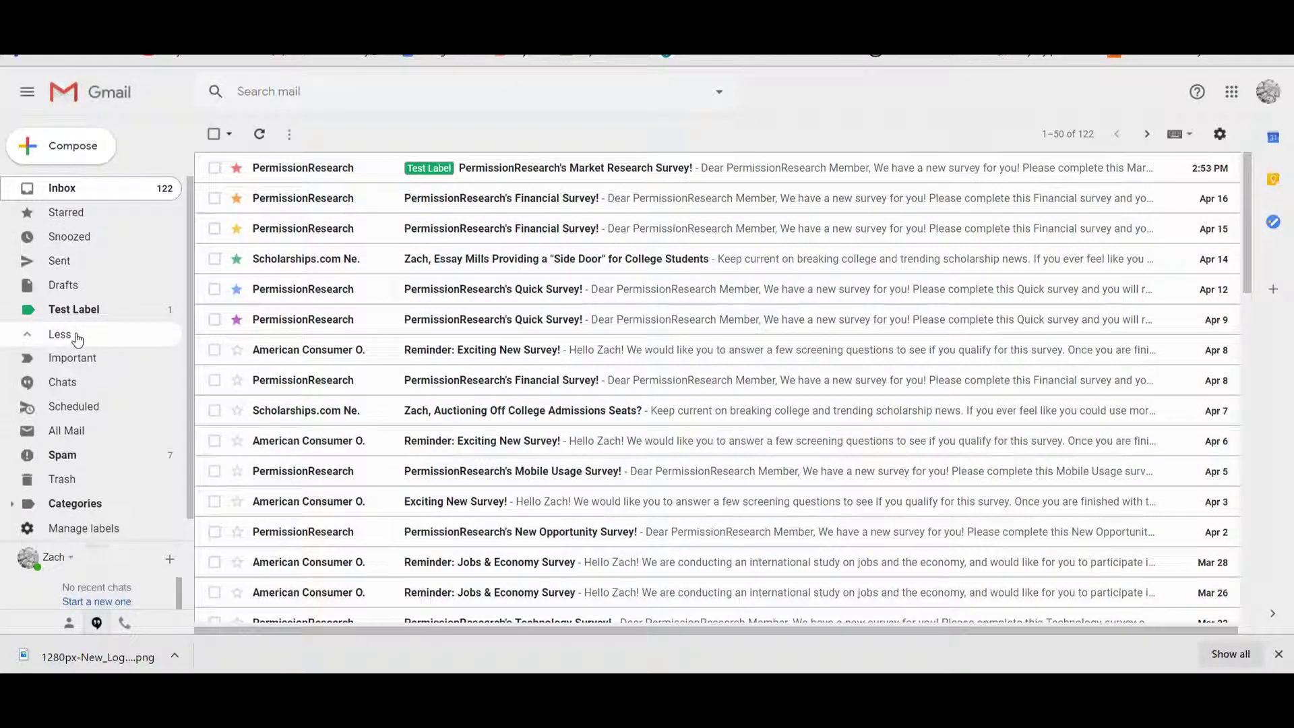
scroll(94, 493, "down", 1)
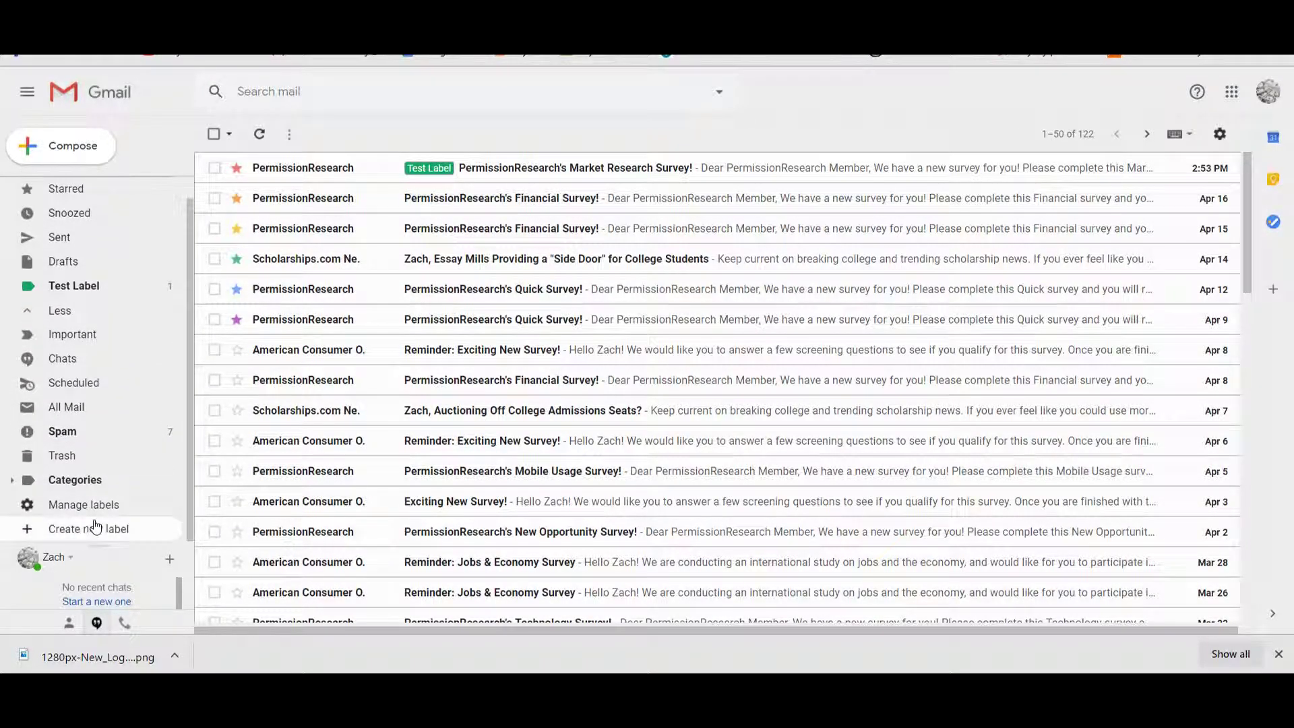
left_click(95, 527)
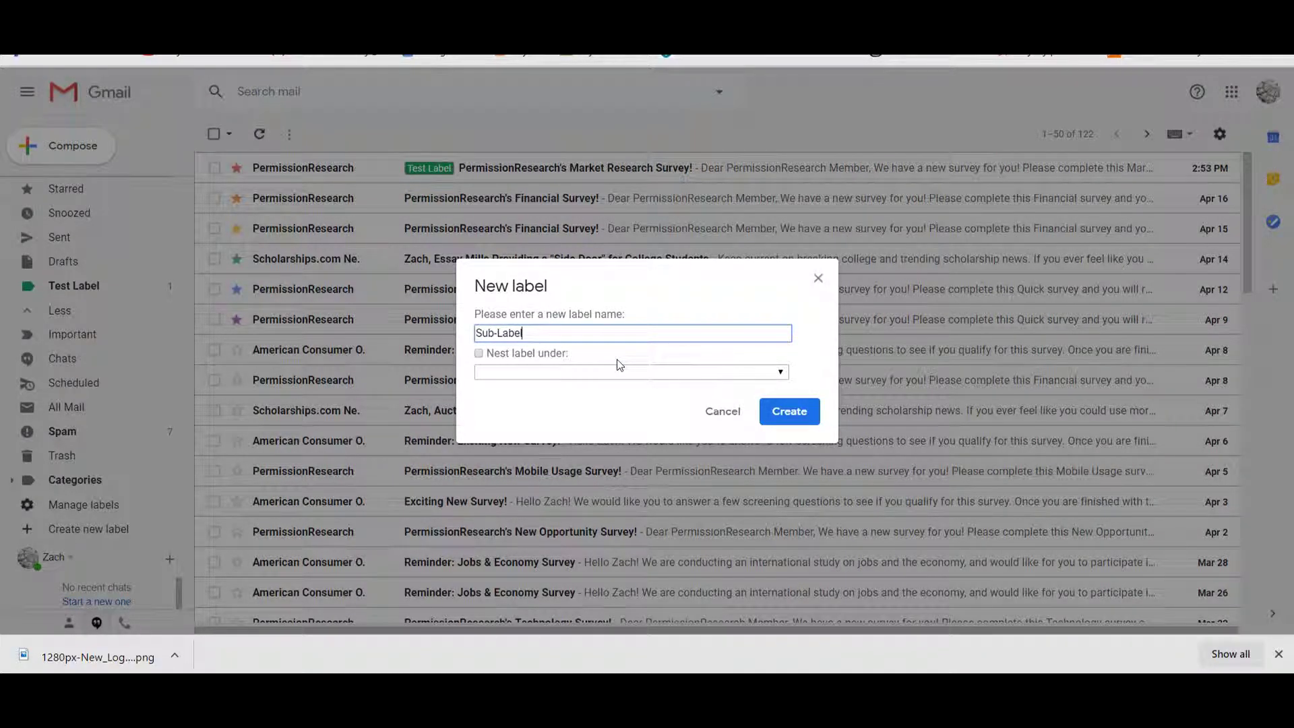
left_click(478, 353)
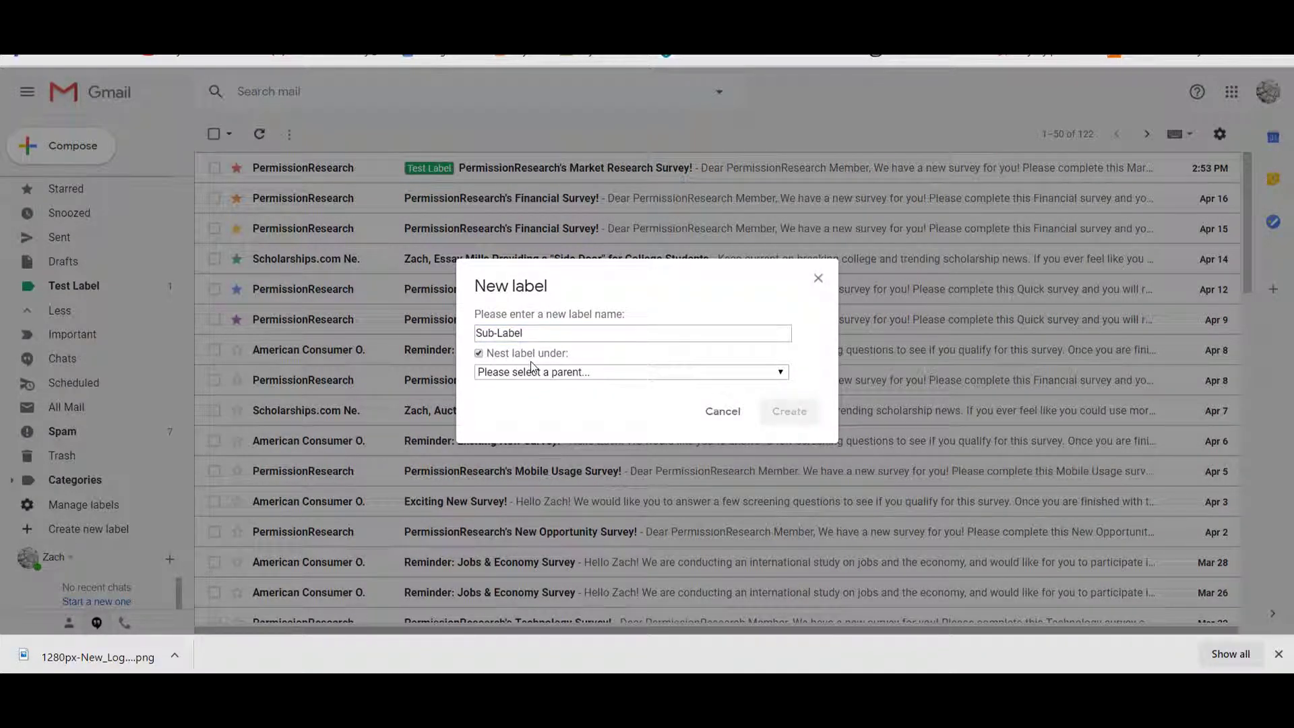
left_click(588, 377)
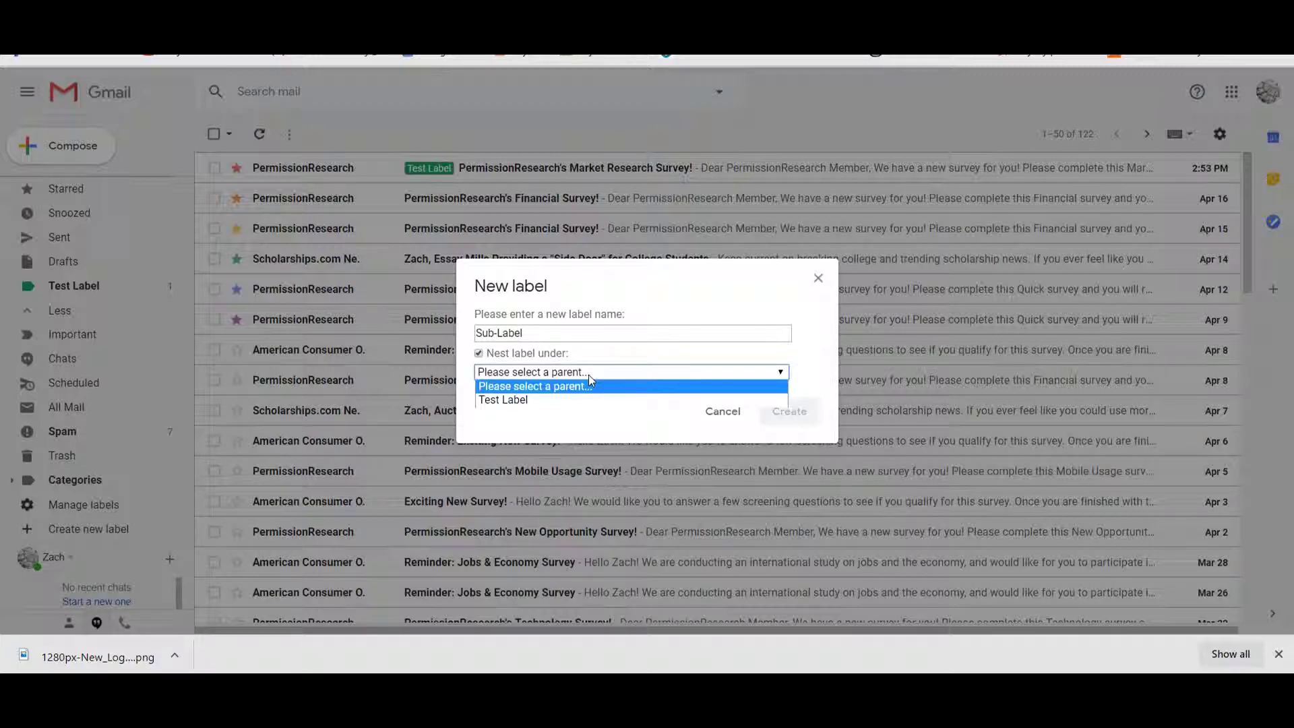
left_click(539, 399)
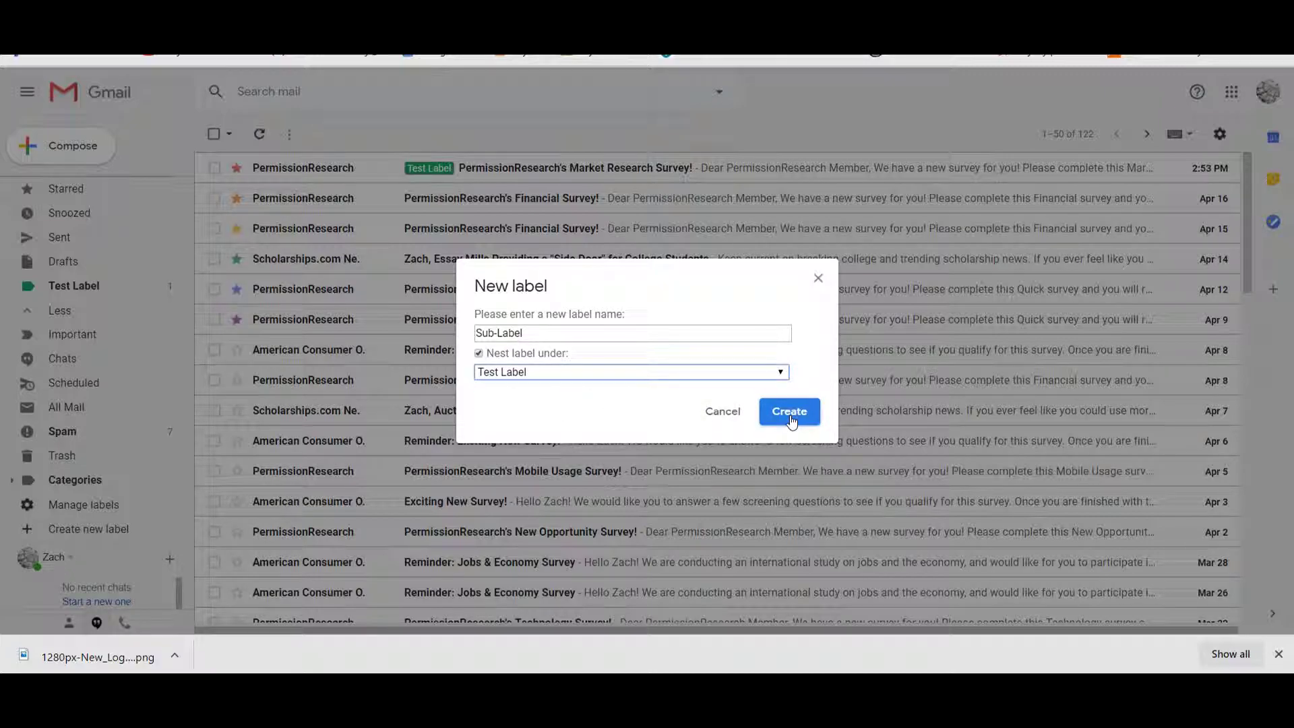
left_click(785, 412)
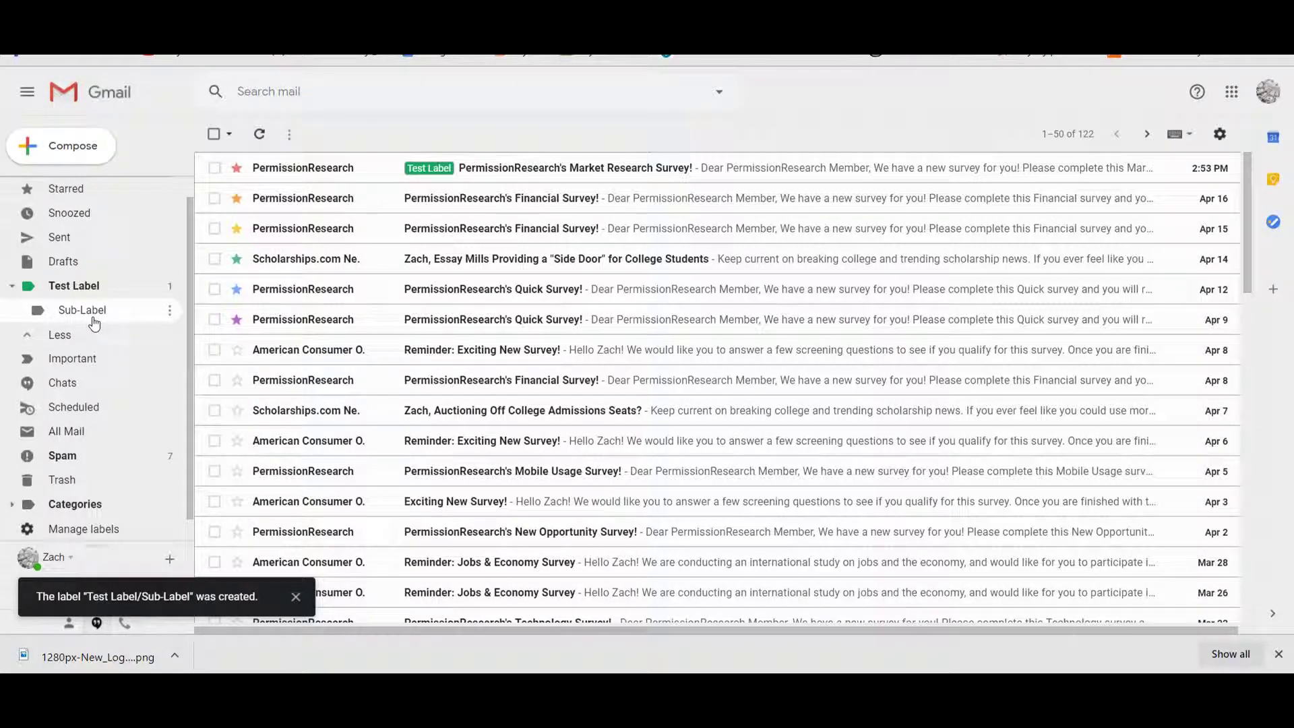
Step: Colour Sub-Label red and apply it to the Financial Survey message dated Apr 16
left_click(169, 310)
mouse_move(209, 337)
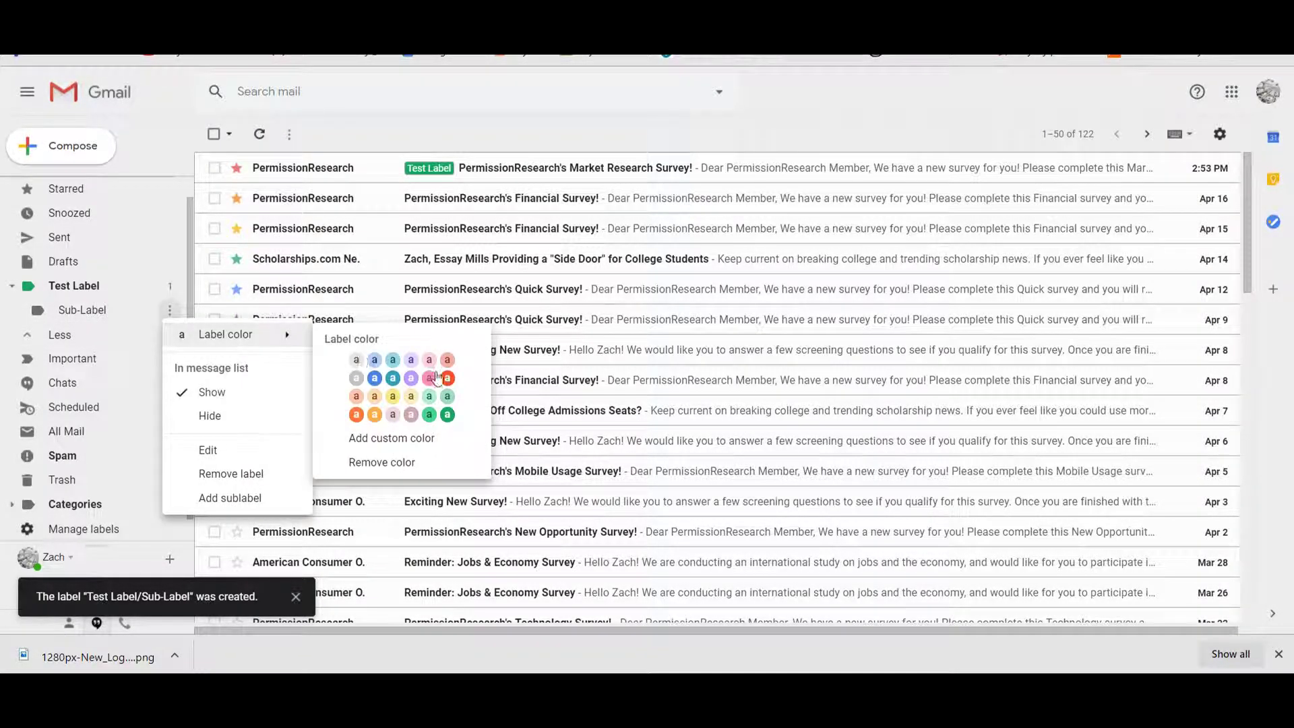
left_click(432, 376)
left_click_drag(84, 315, 330, 210)
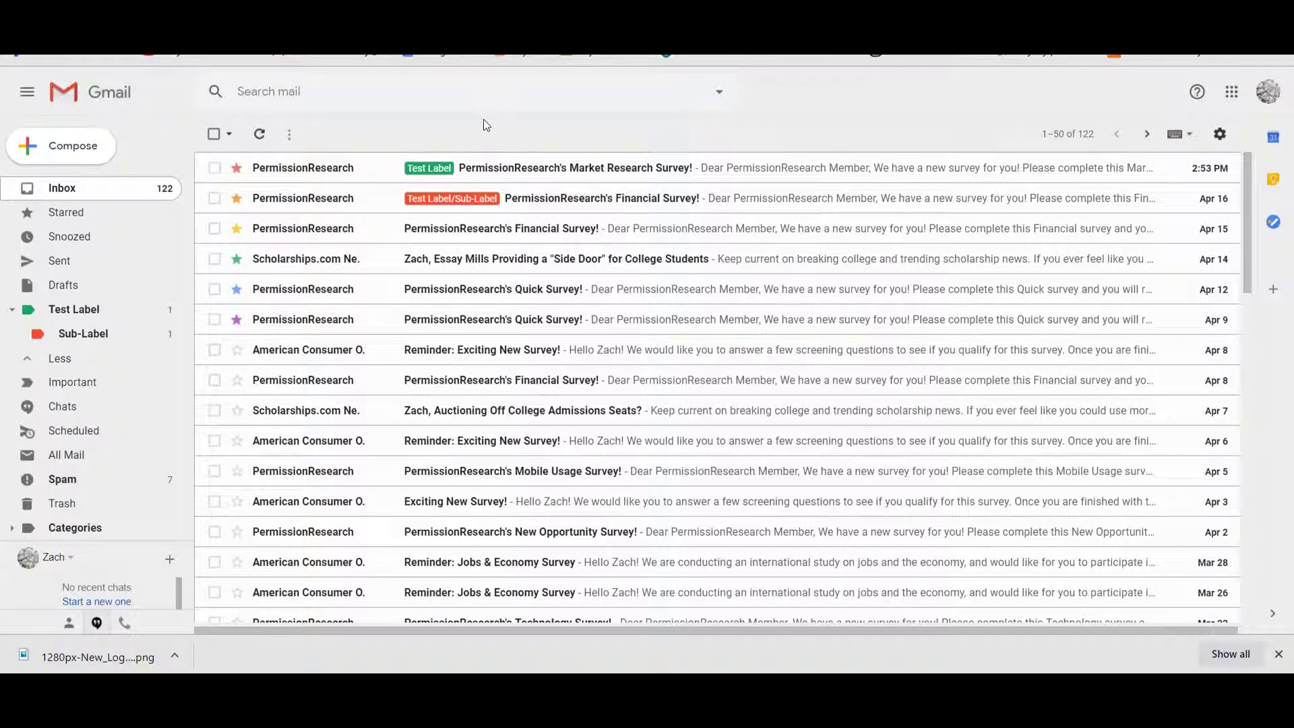
Step: Start a new mail filter in the filter settings and enter the sender's email address as its From criterion
left_click(1219, 135)
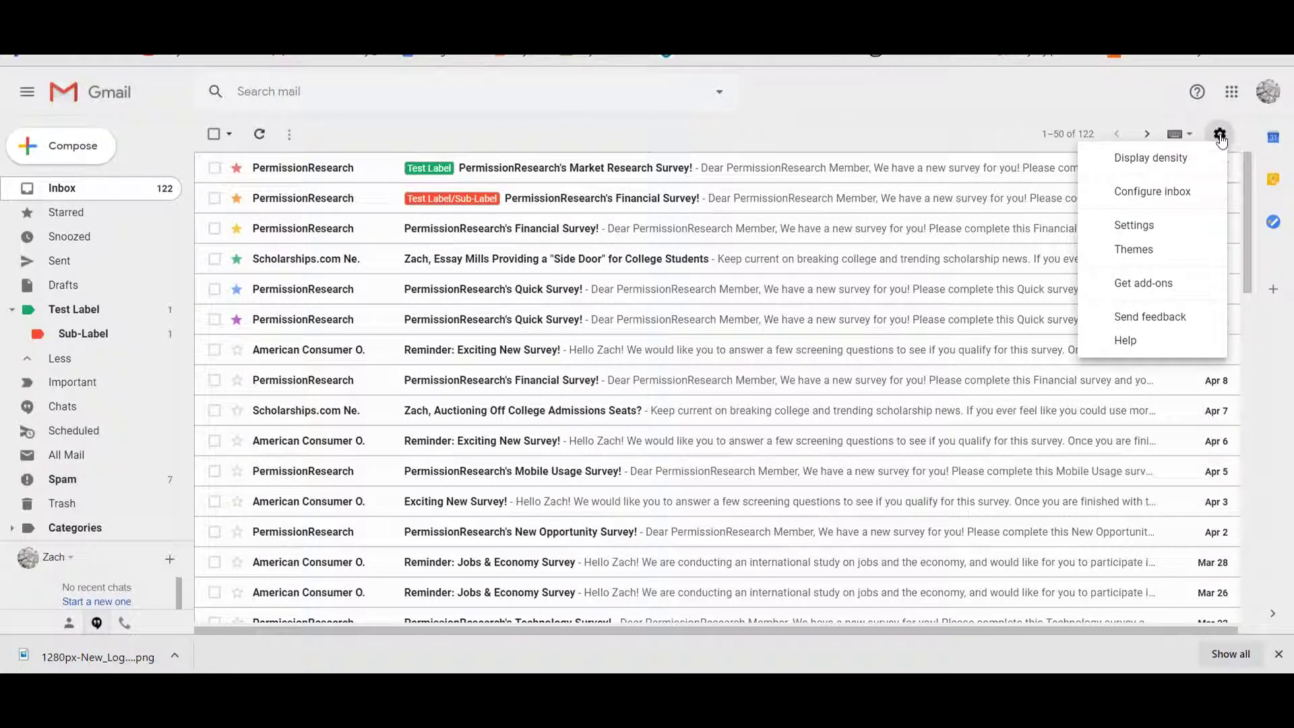
left_click(1139, 225)
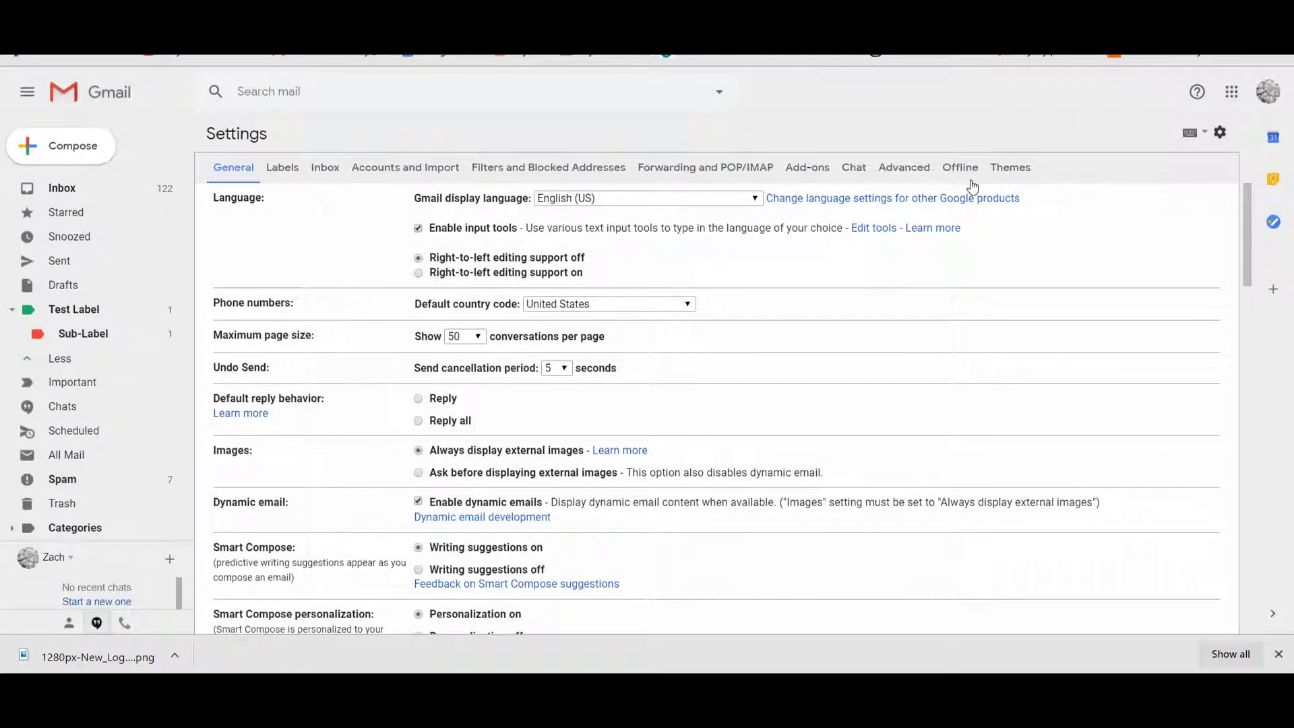
left_click(543, 174)
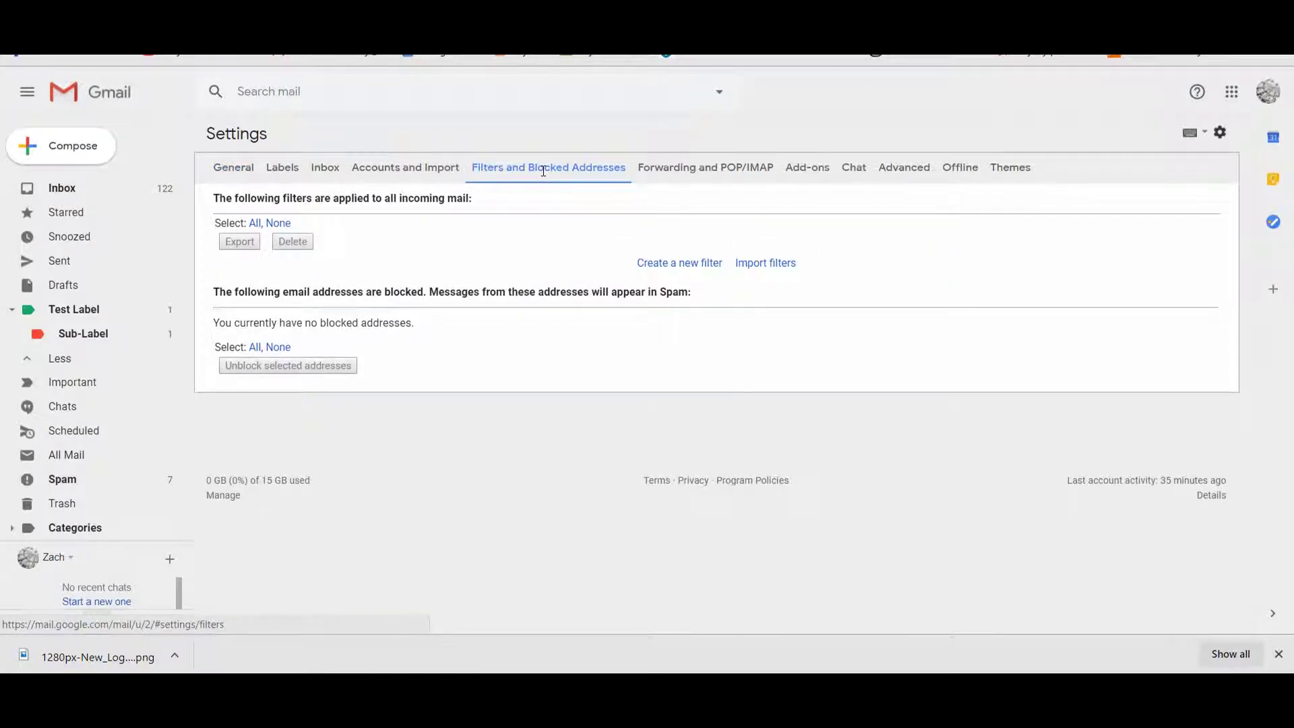
left_click(659, 267)
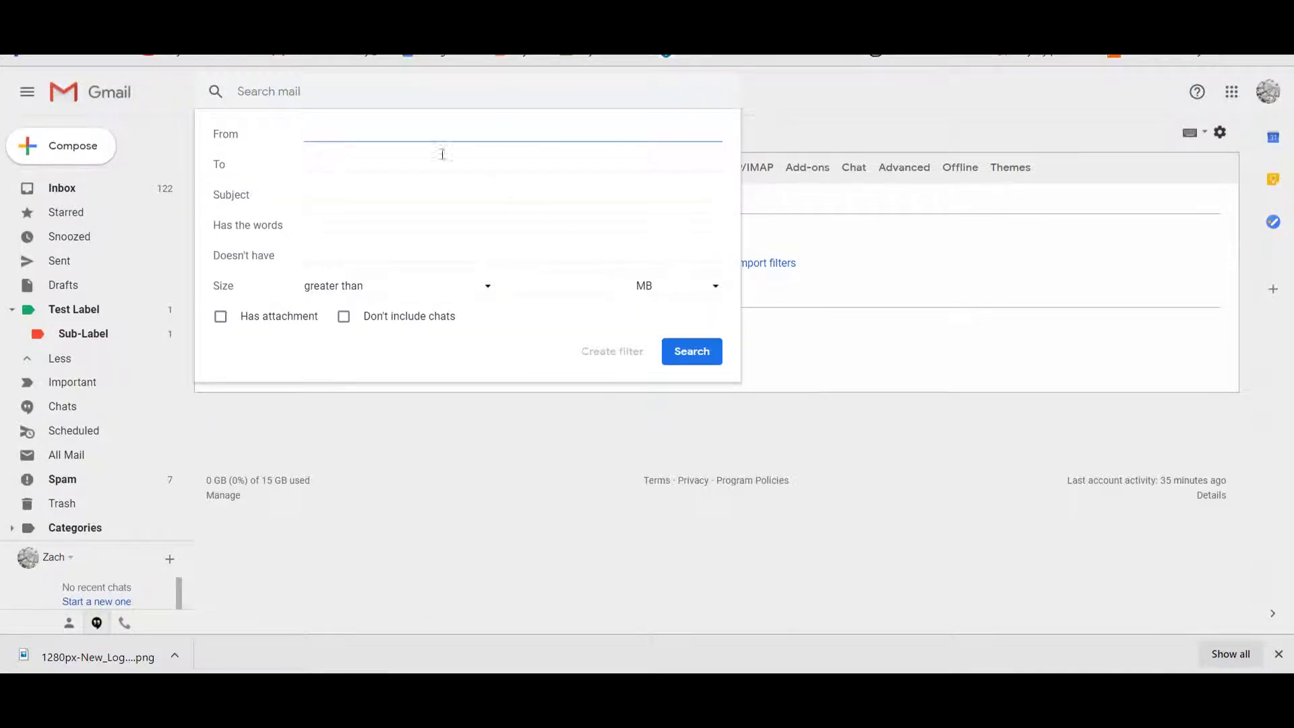
type("jimbob")
left_click(424, 196)
type("joe")
key("BackSpace")
key("BackSpace")
key("BackSpace")
left_click(366, 137)
type("joe@fakeemail.com")
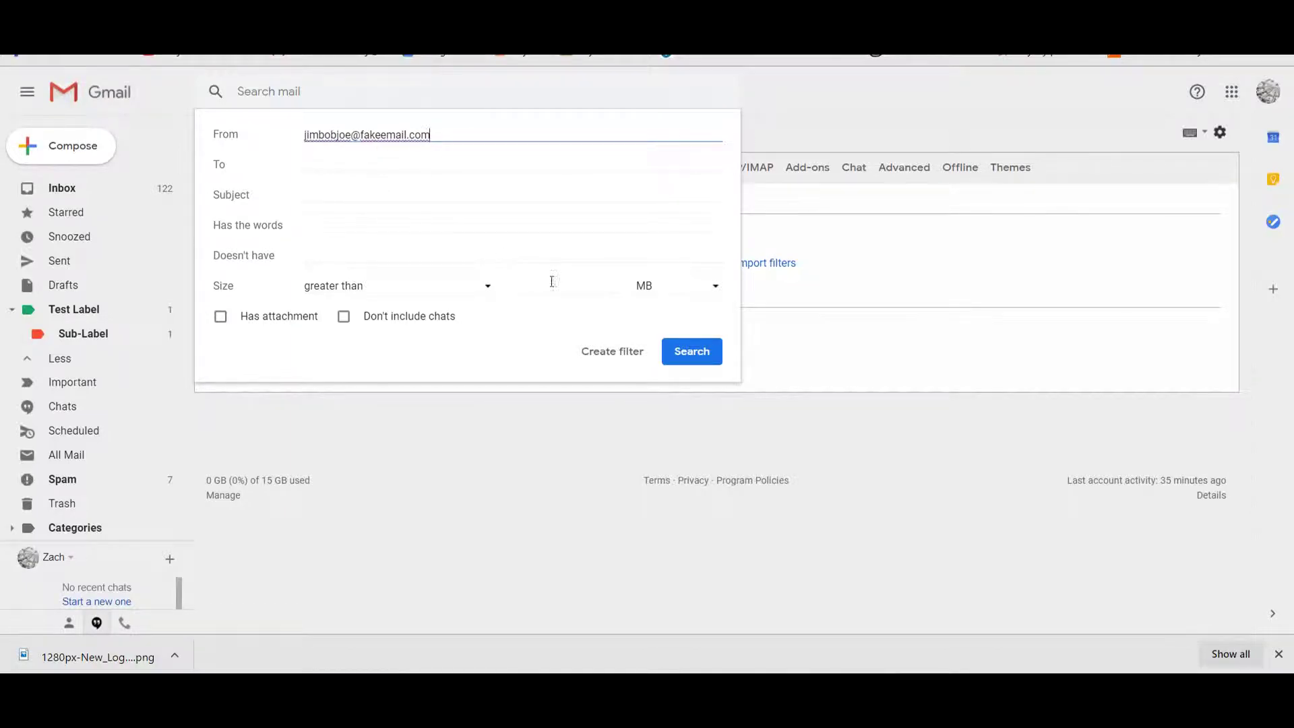
Step: Set the filter to apply Test Label to matching messages and create the filter
left_click(620, 362)
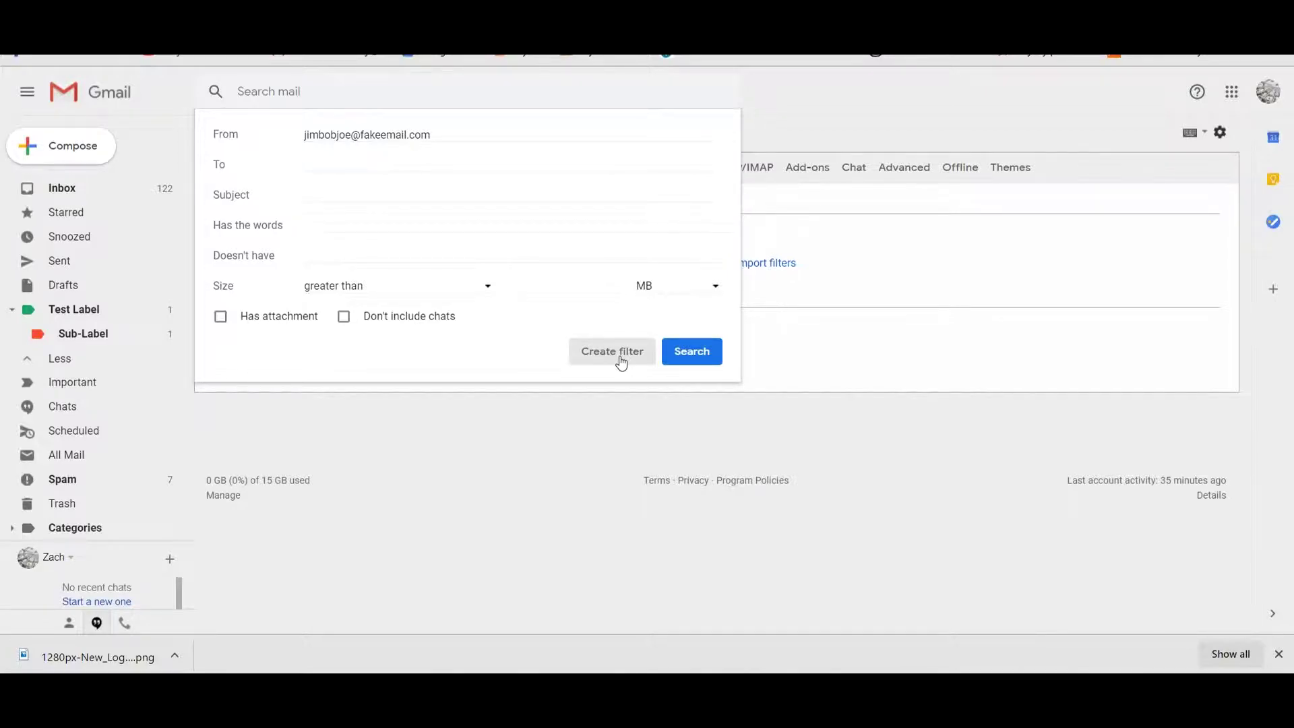
left_click(621, 363)
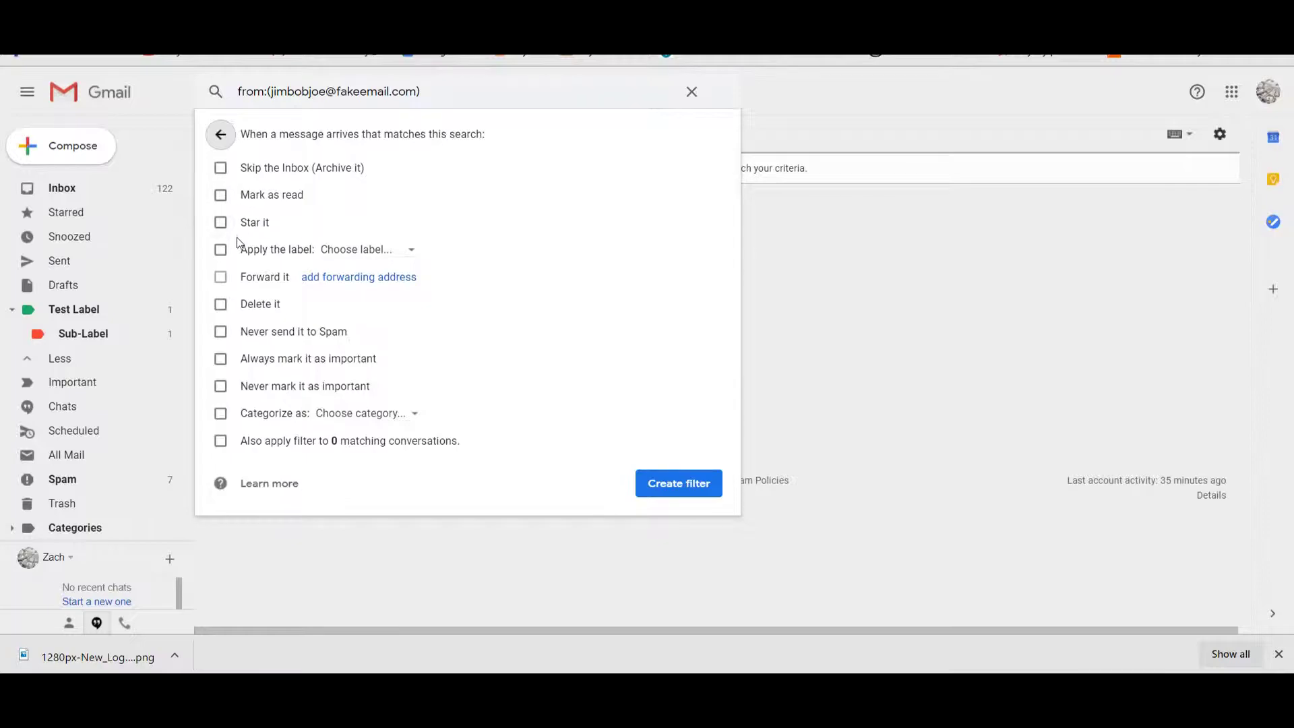
left_click(220, 255)
left_click(375, 252)
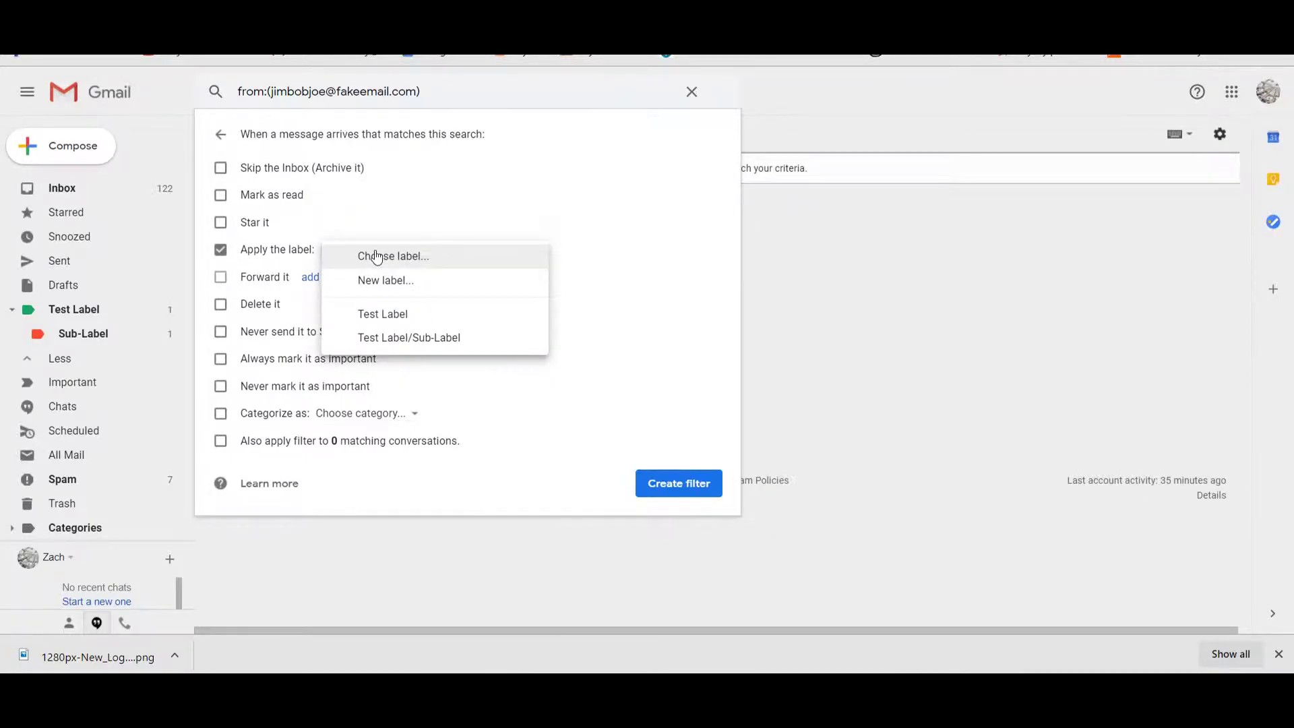
left_click(392, 319)
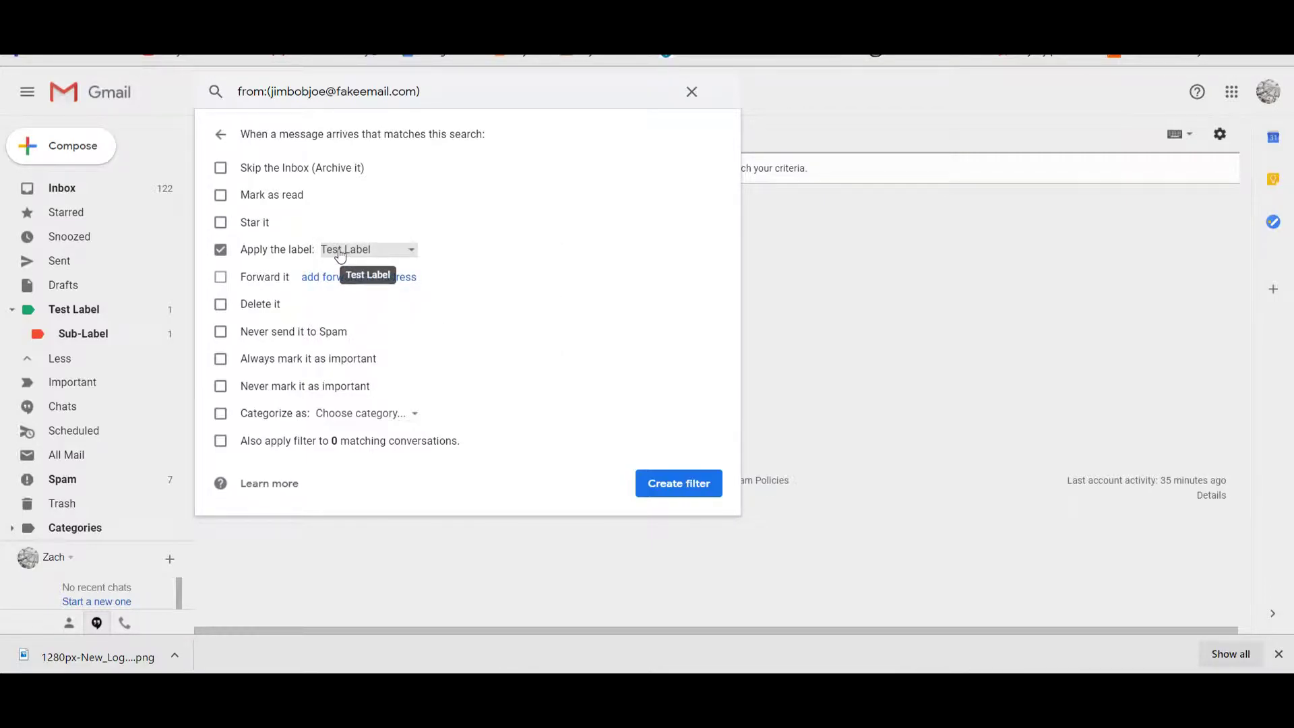
left_click(679, 496)
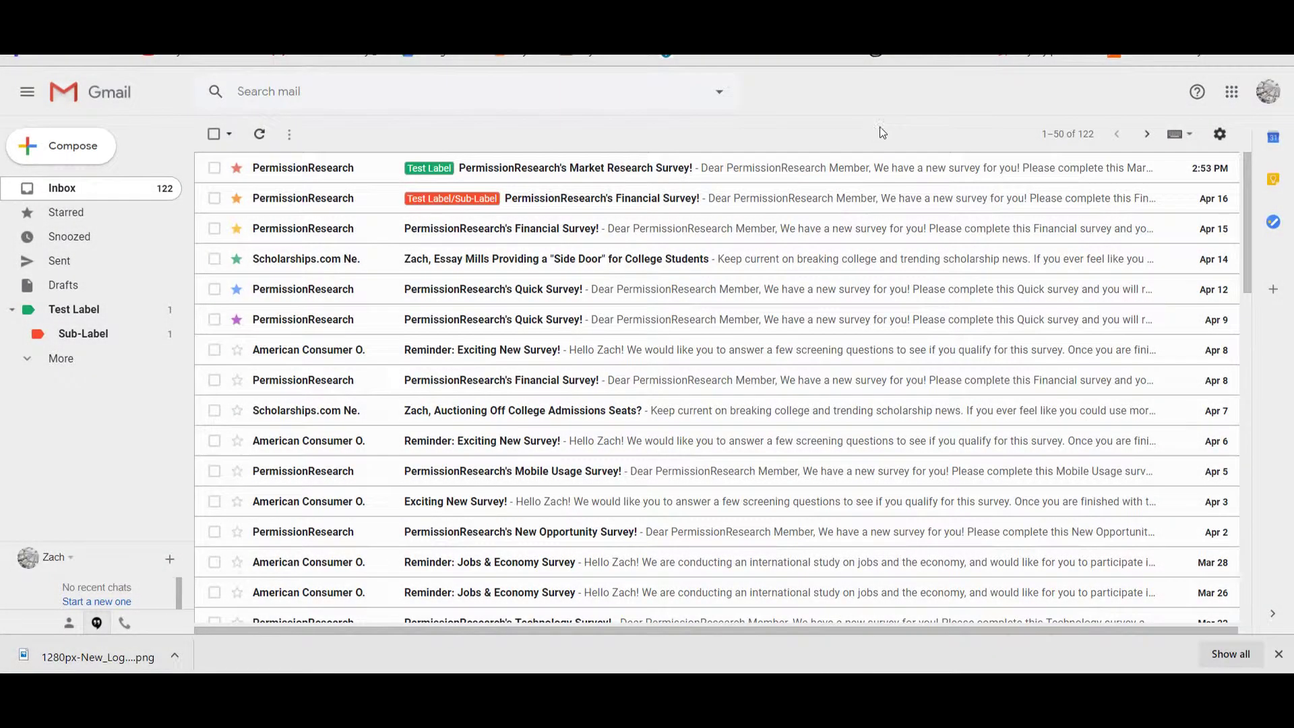
Step: Browse the theme gallery, choose the orange sandstone canyon image as the inbox theme and save it
left_click(1219, 133)
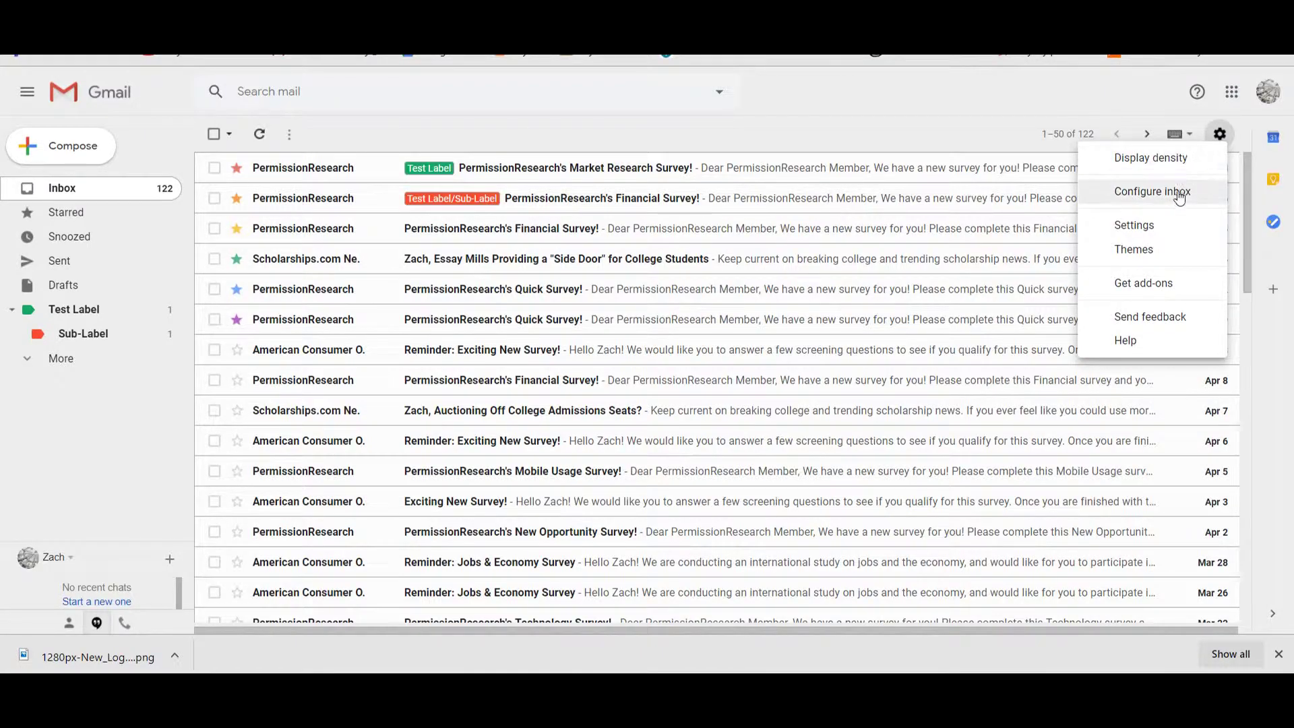
left_click(1156, 253)
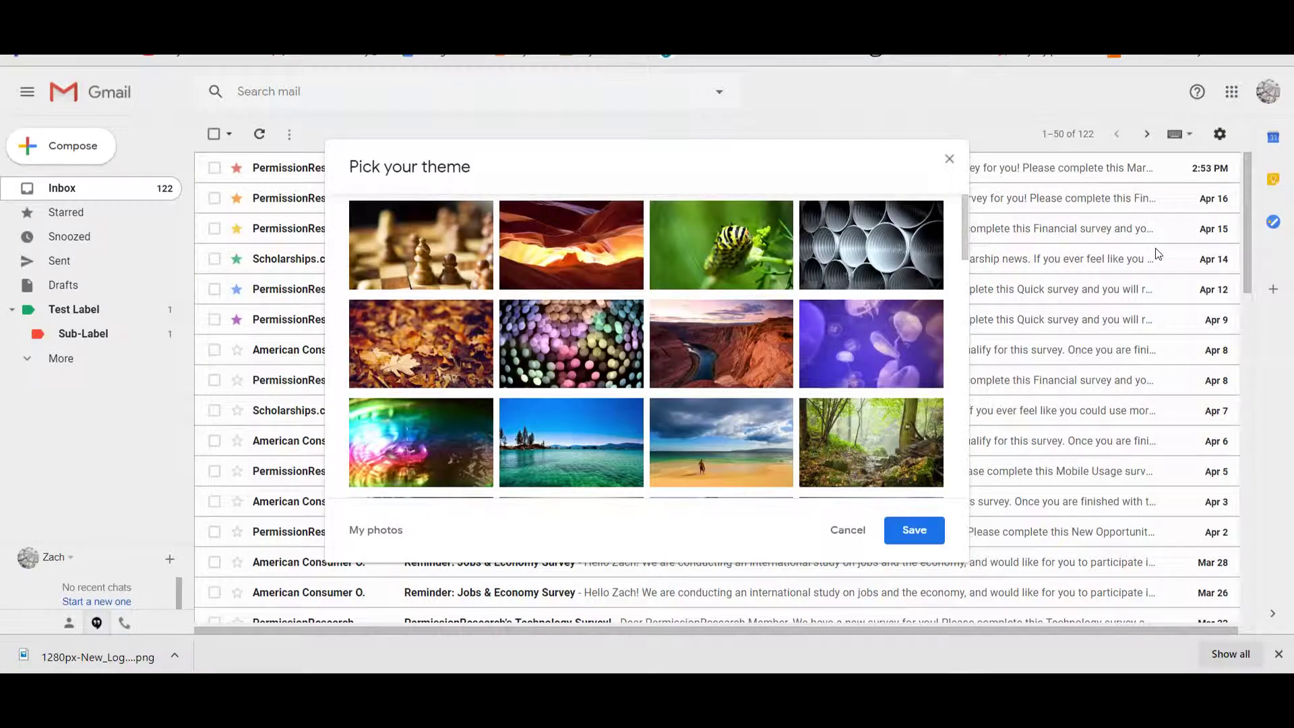
scroll(543, 269, "down", 10)
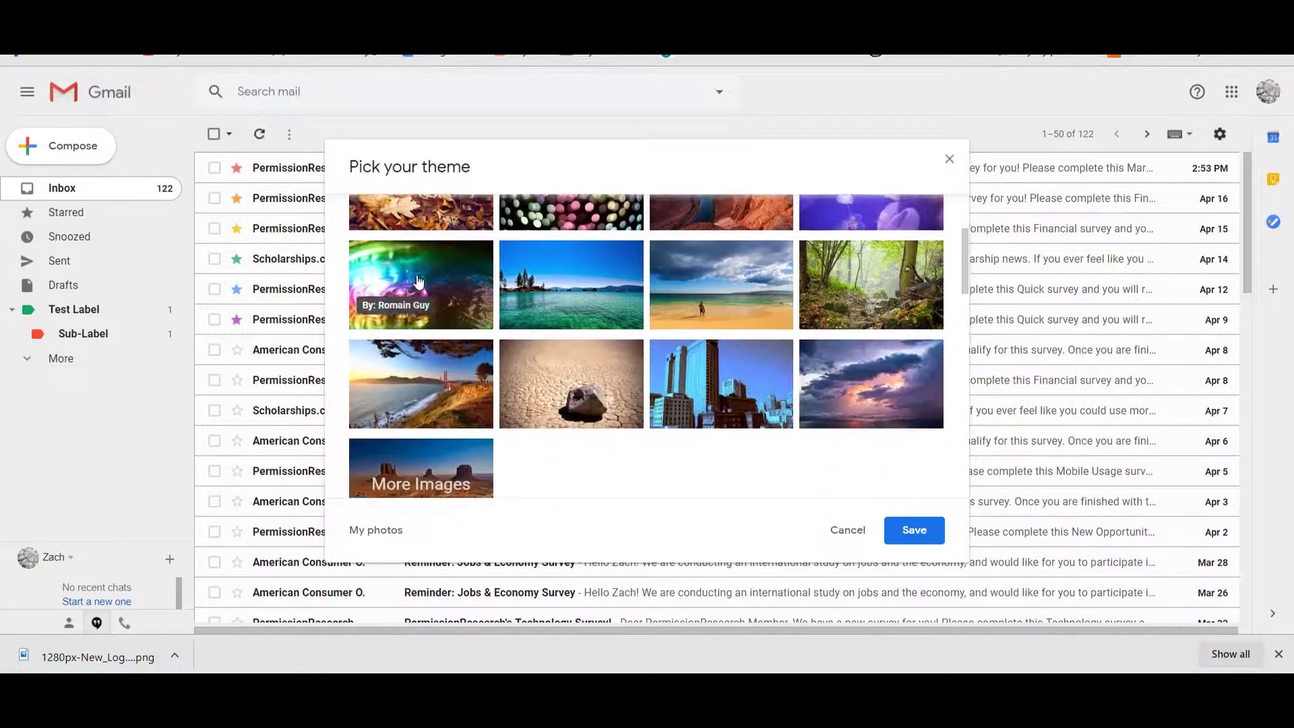
scroll(652, 334, "down", 10)
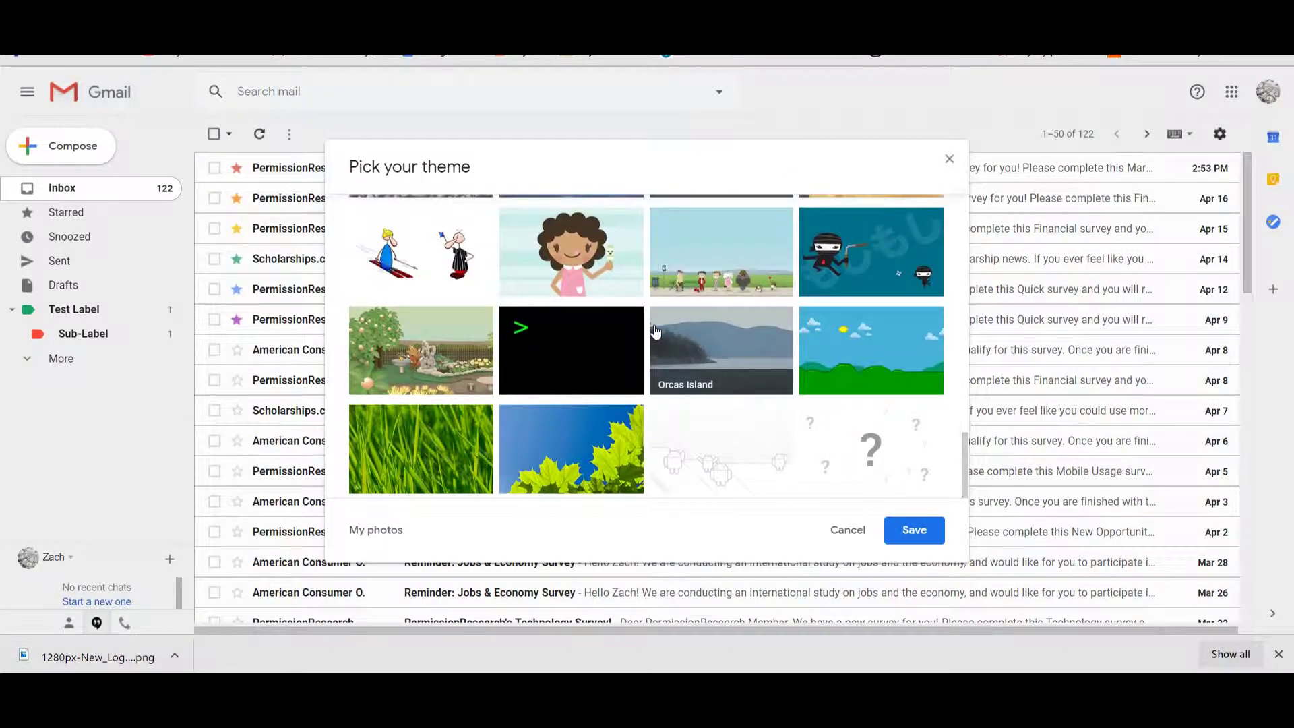
left_click(571, 242)
left_click(895, 539)
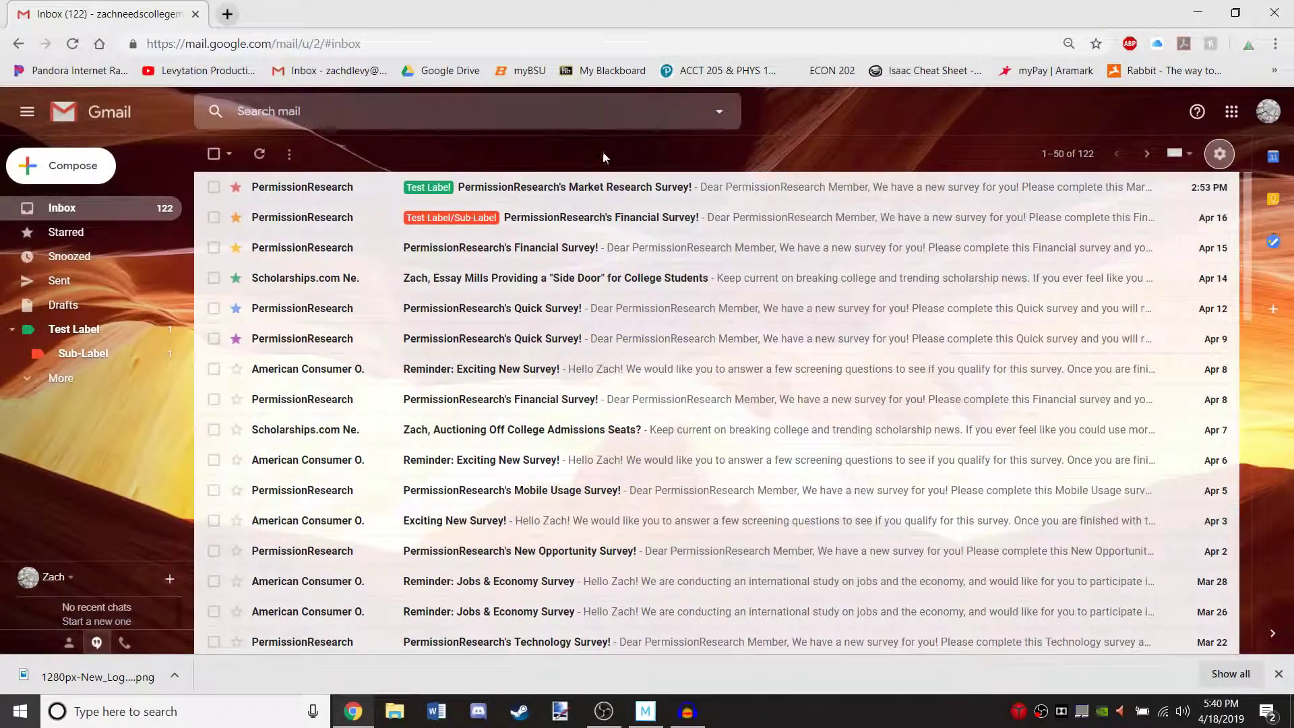